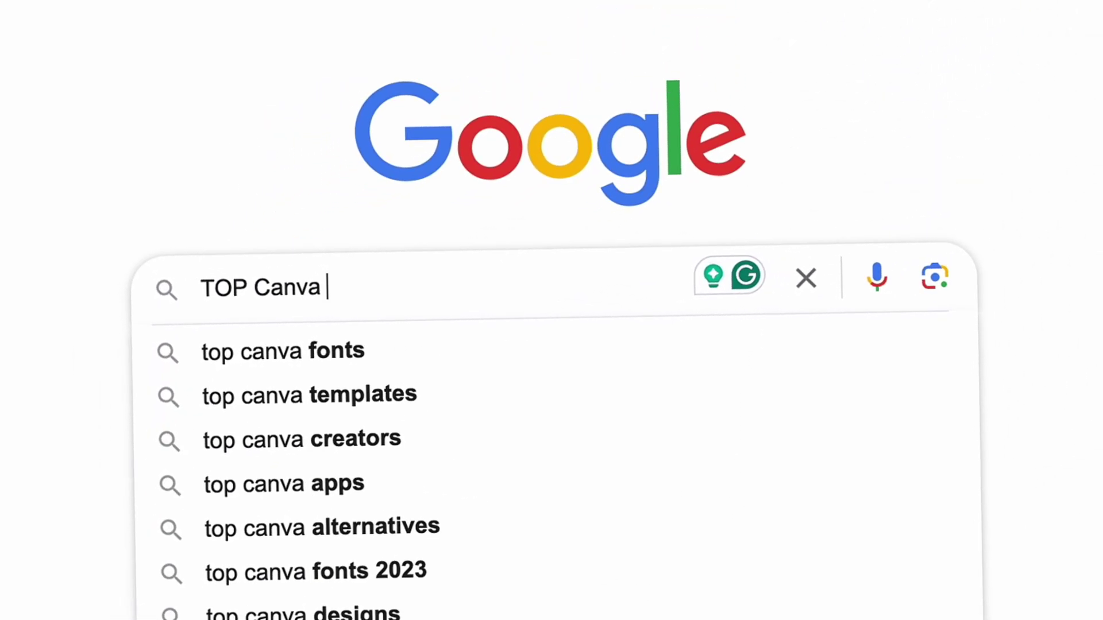
Enter "TOP Canva hacks" as the Google search query
type("hacks")
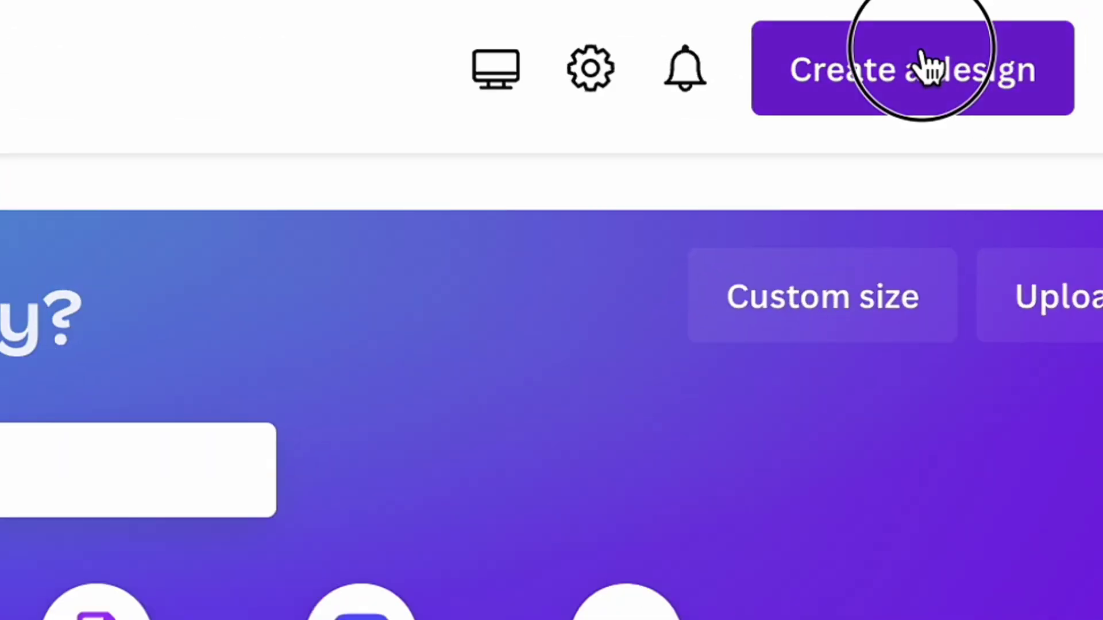
Create a new custom-size design 2000 px wide and 2000 px high
left_click(925, 66)
scroll(591, 394, "down", 2)
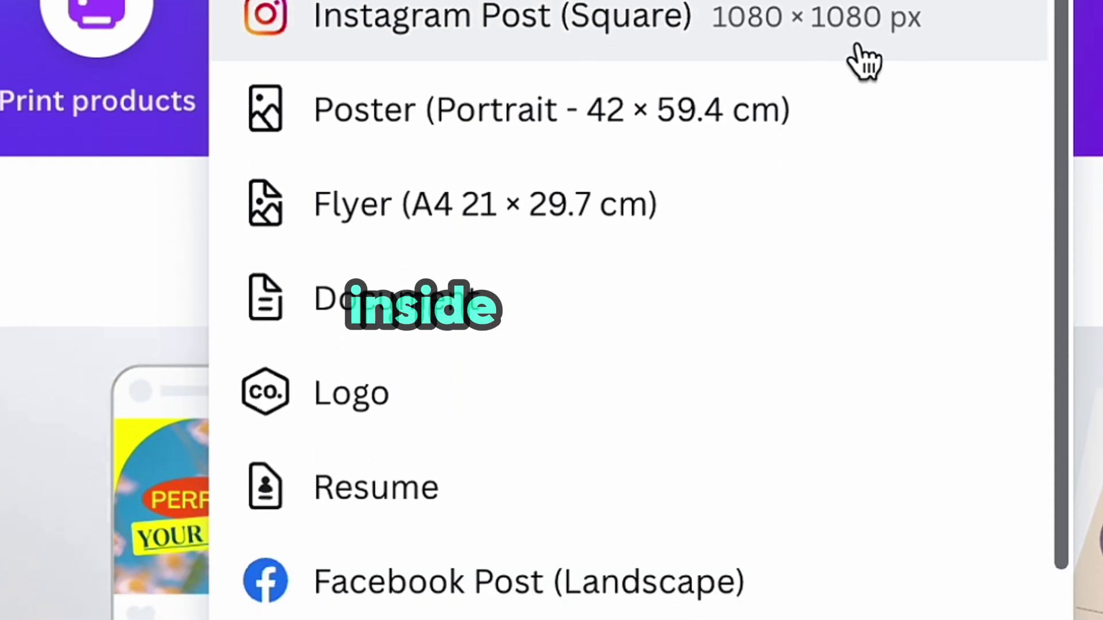
scroll(764, 517, "down", 1)
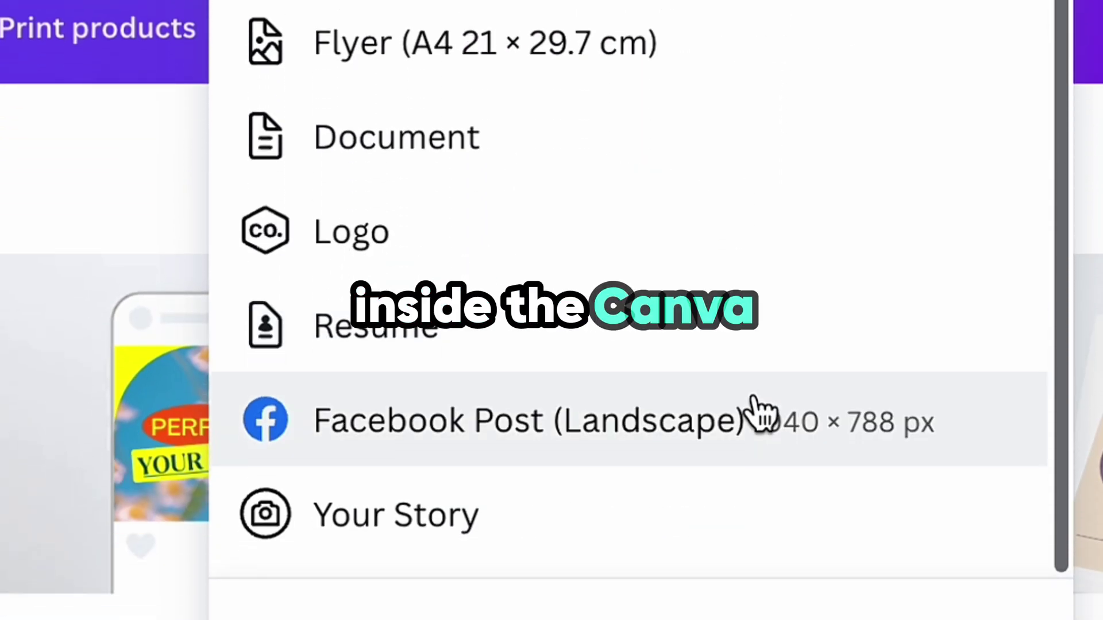
scroll(369, 542, "up", 2)
left_click(362, 364)
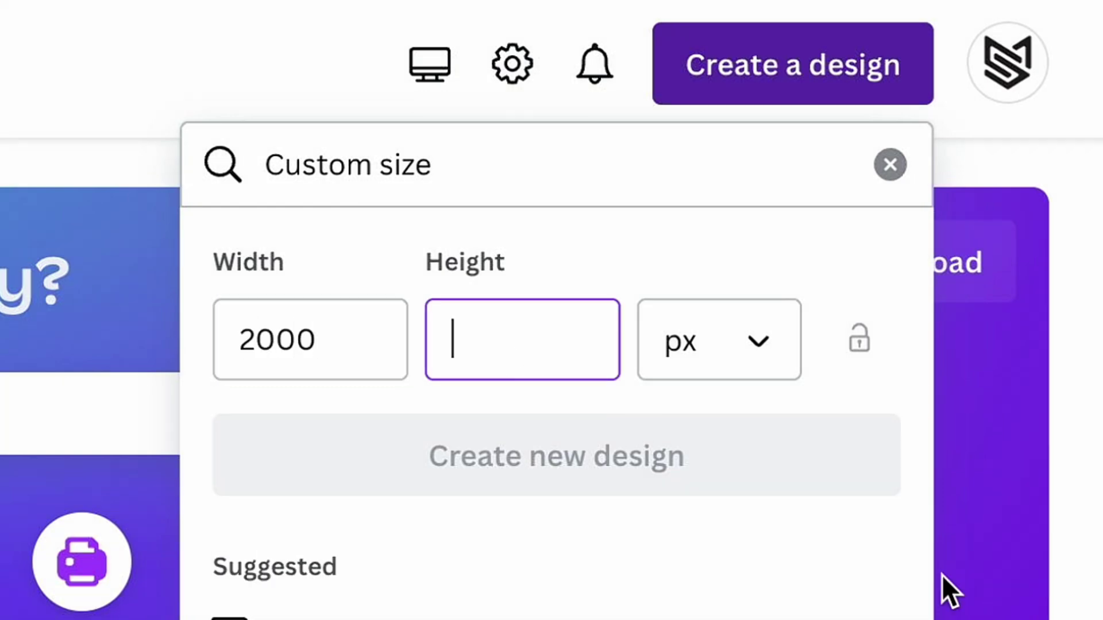
type("2000")
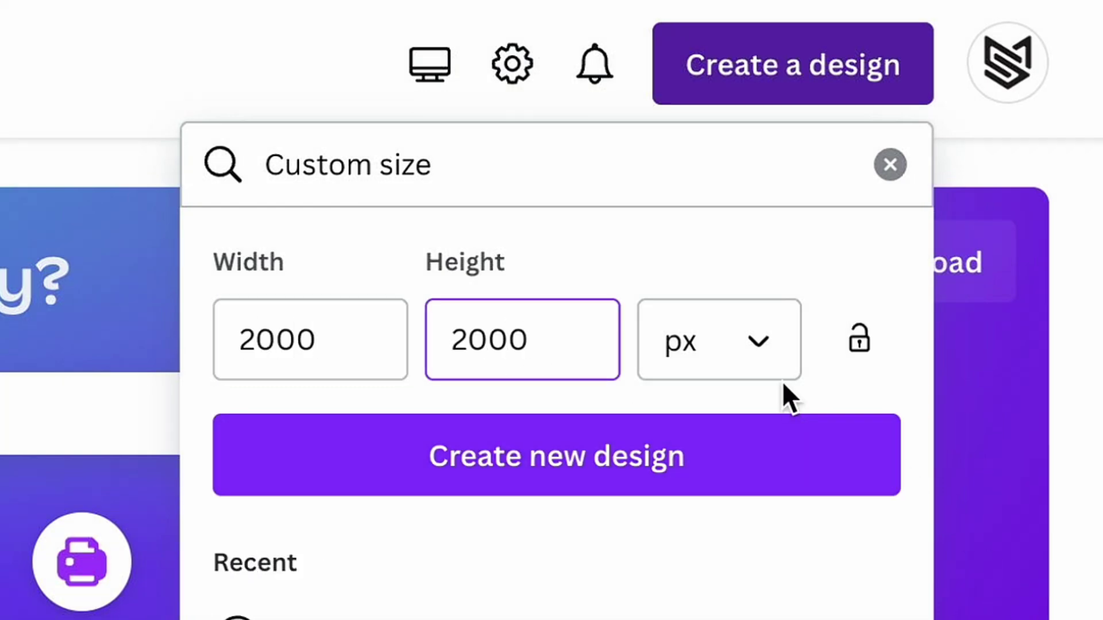
left_click(758, 341)
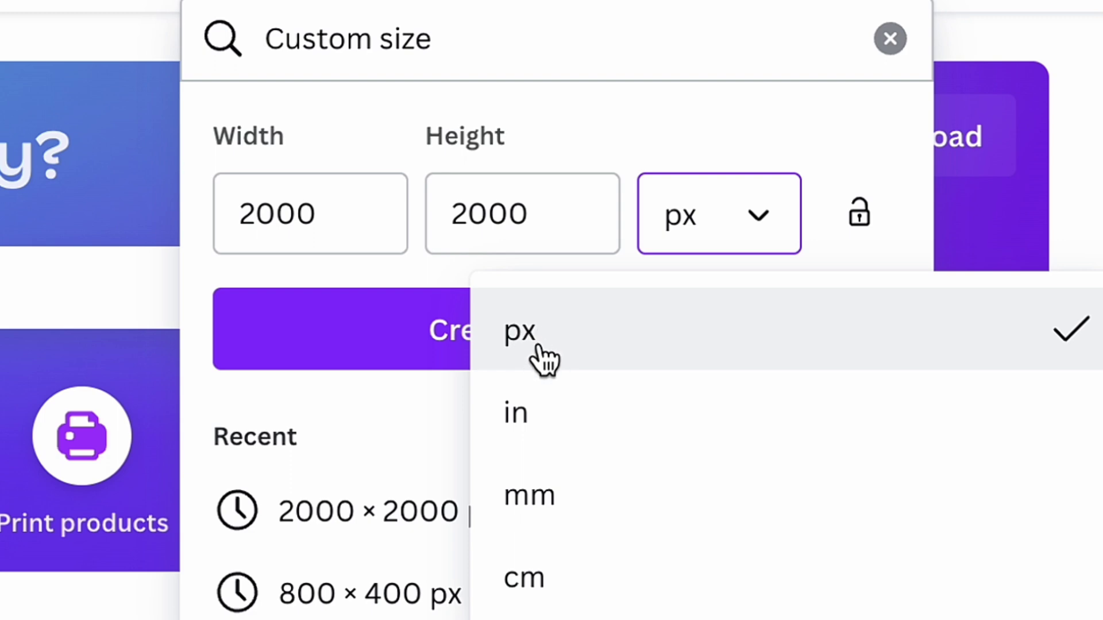
left_click(780, 89)
left_click(608, 344)
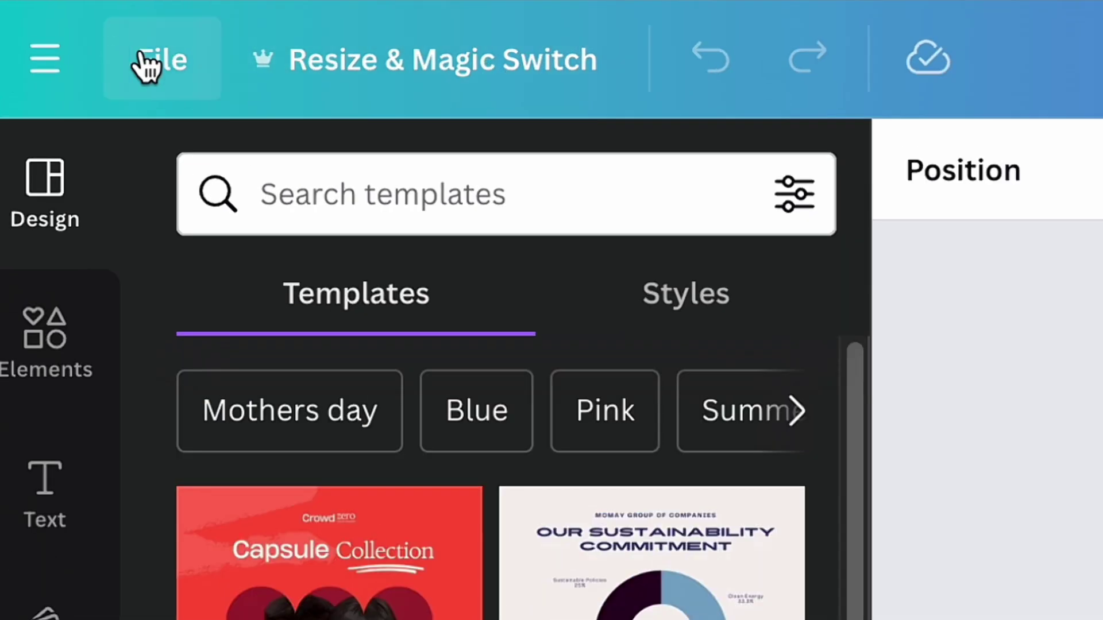
Import the skin-care bottle JPG from the Downloads folder and place it on the blank page
left_click(50, 23)
left_click(217, 136)
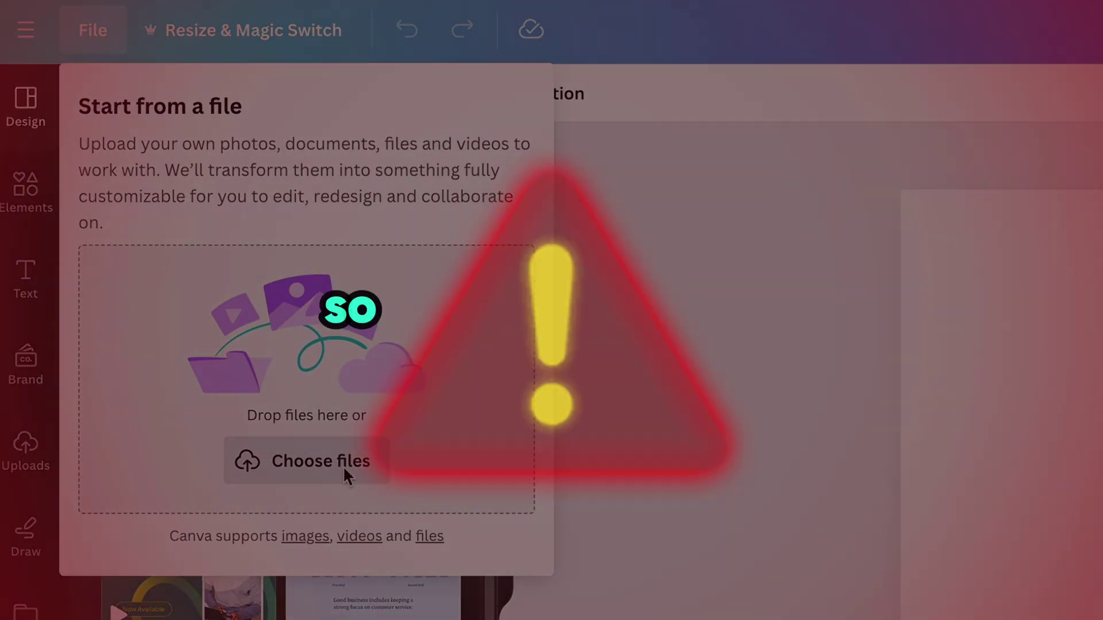
left_click(342, 466)
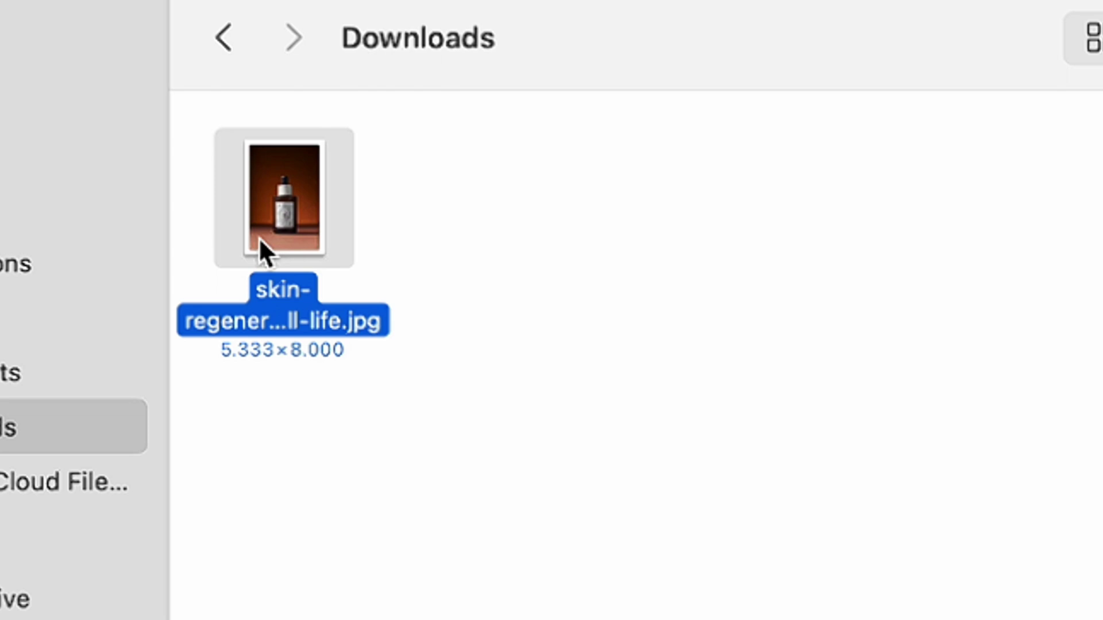
left_click_drag(338, 184, 566, 311)
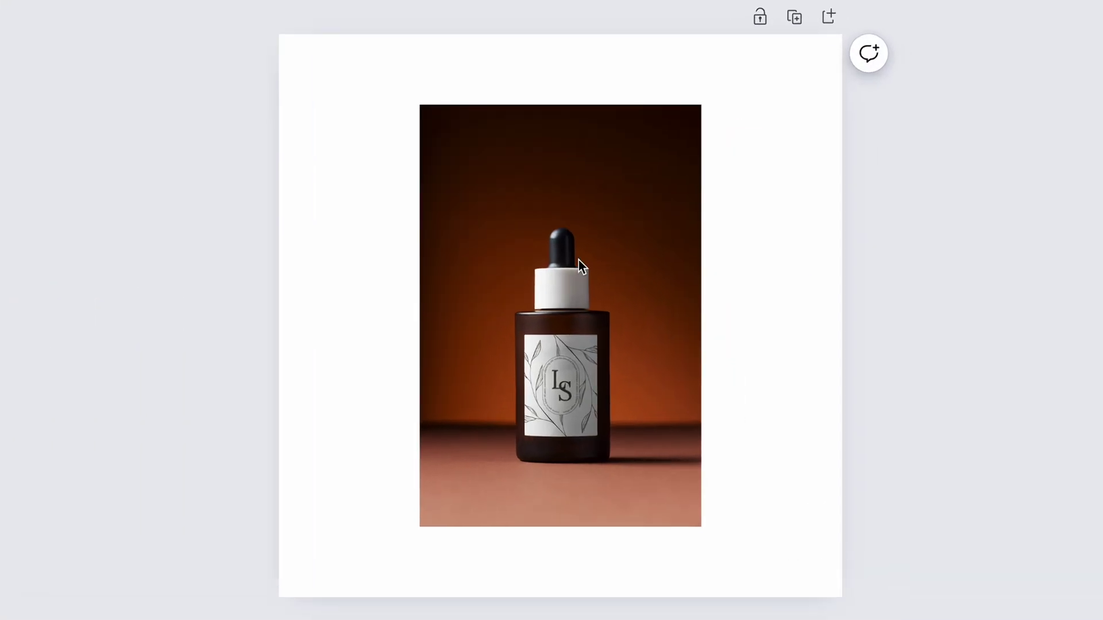
Remove the background from the bottle photo with BG Remover
left_click(569, 260)
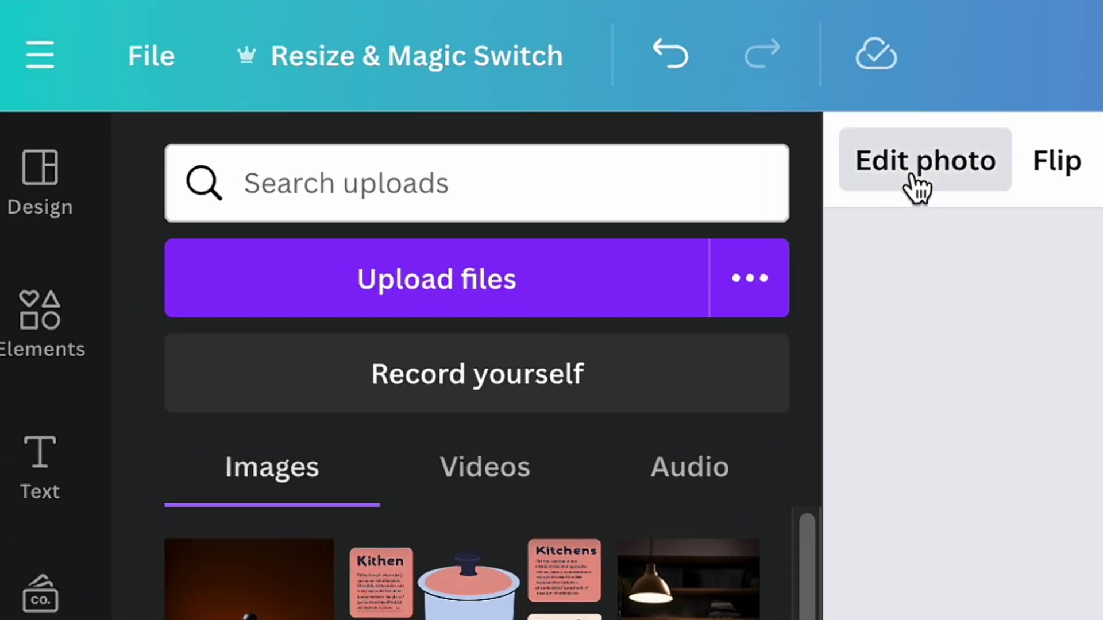
left_click(918, 187)
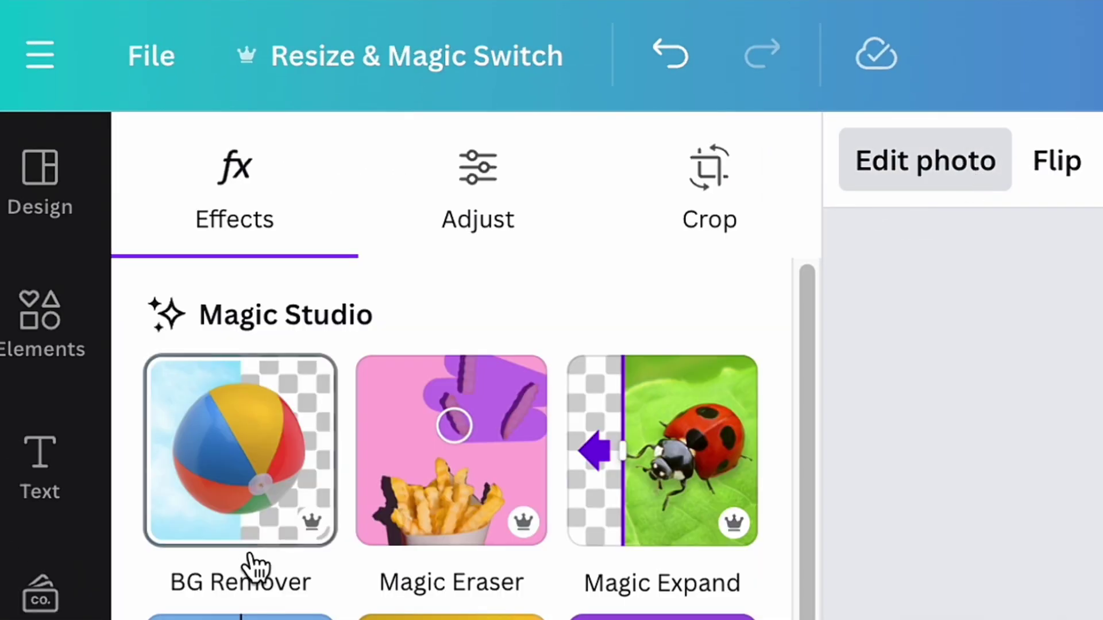
left_click(247, 465)
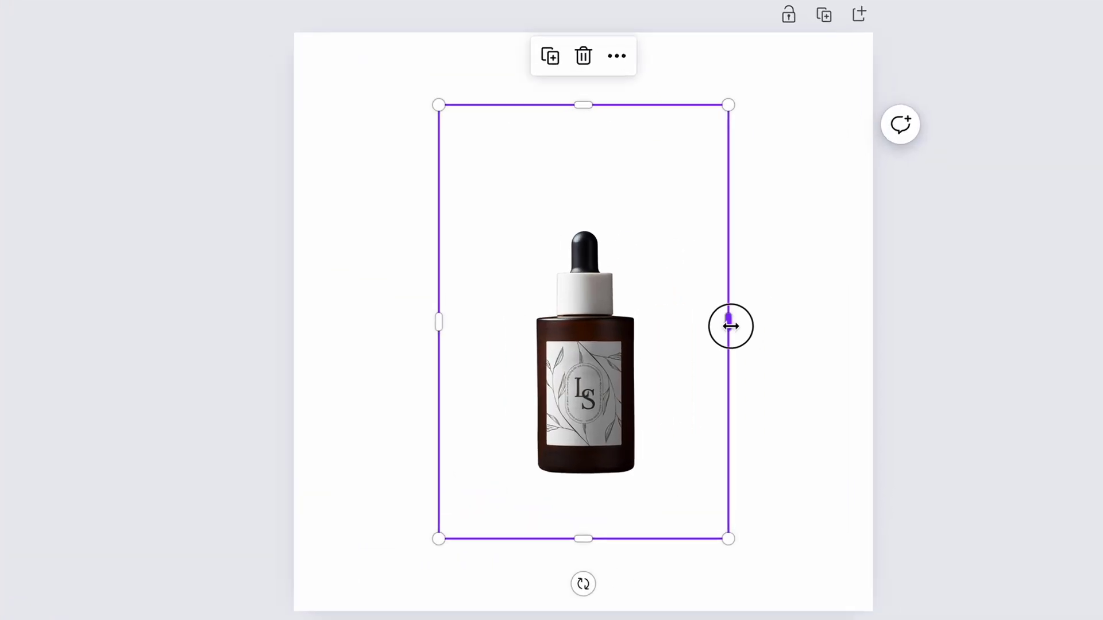
Crop the empty area around the cut-out bottle and enlarge it to fill most of the page height
left_click_drag(730, 326, 669, 325)
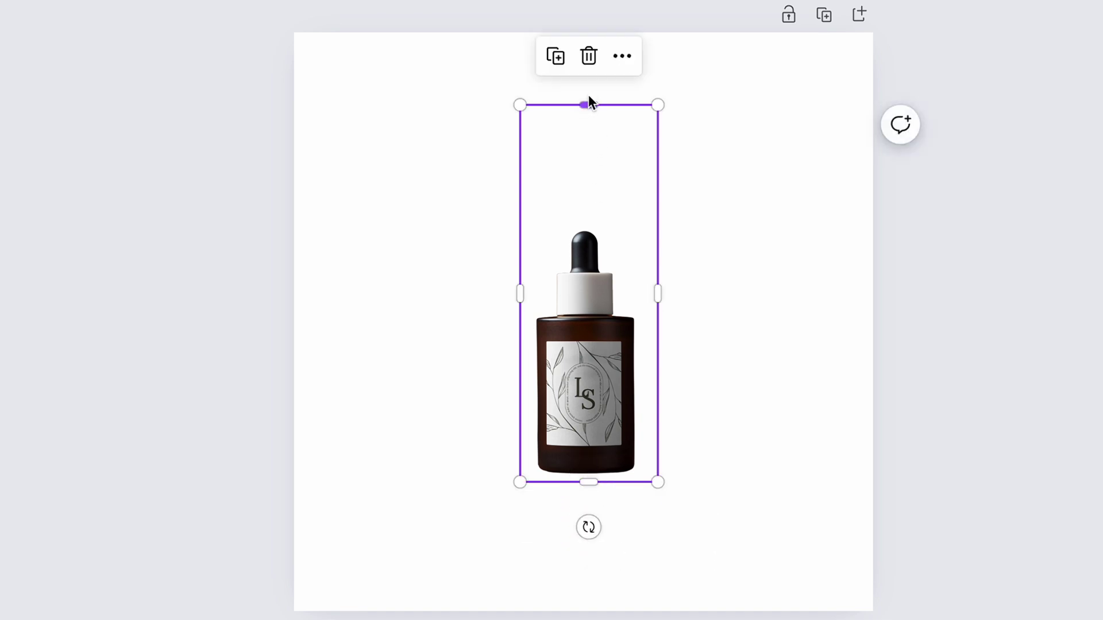
left_click_drag(587, 208, 587, 211)
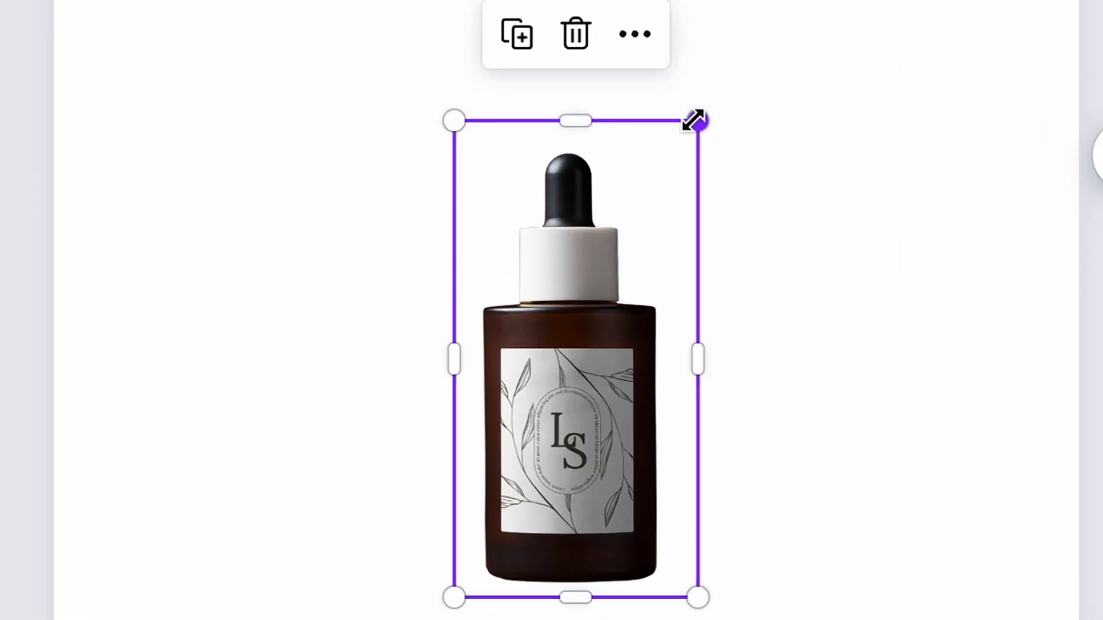
left_click_drag(658, 211, 586, 316)
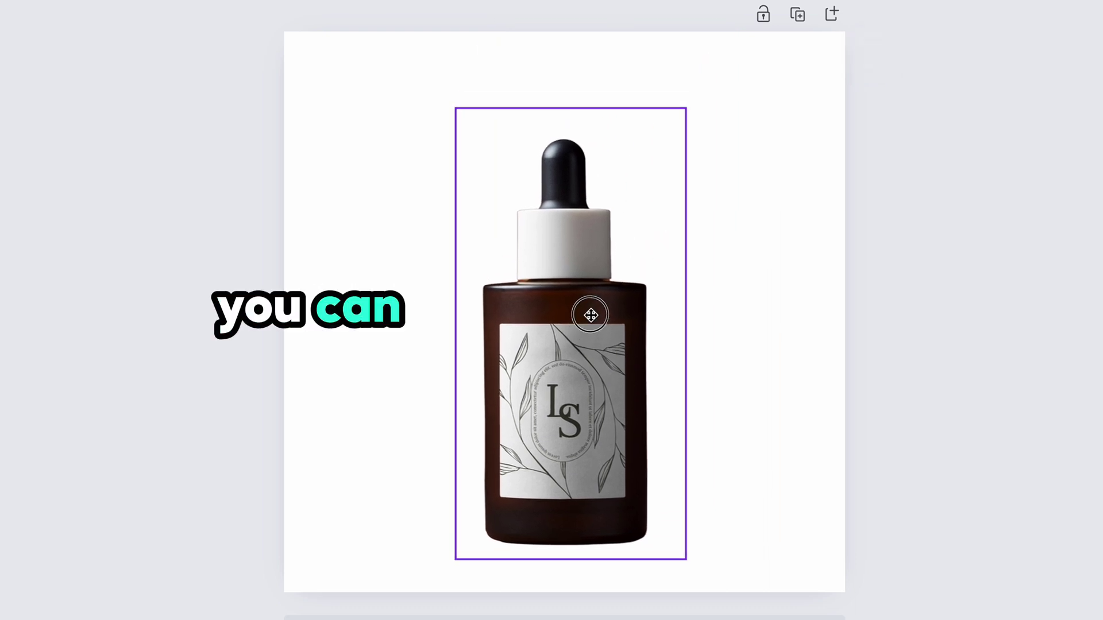
left_click_drag(689, 103, 707, 74)
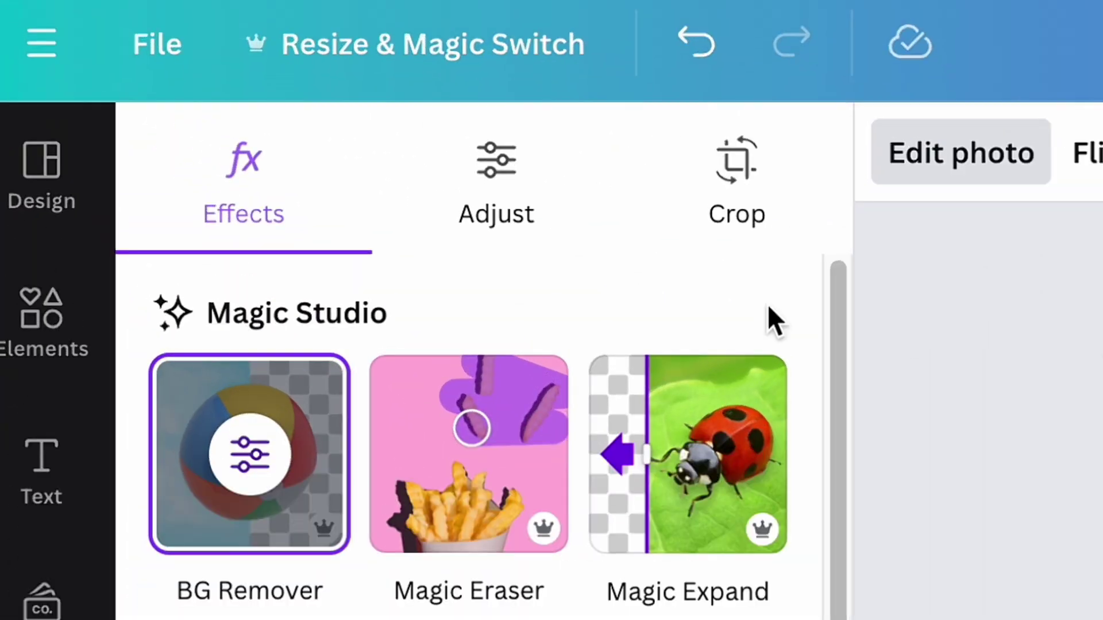
Open the Background Remover's brush settings for the bottle and reduce the brush size
left_click(258, 468)
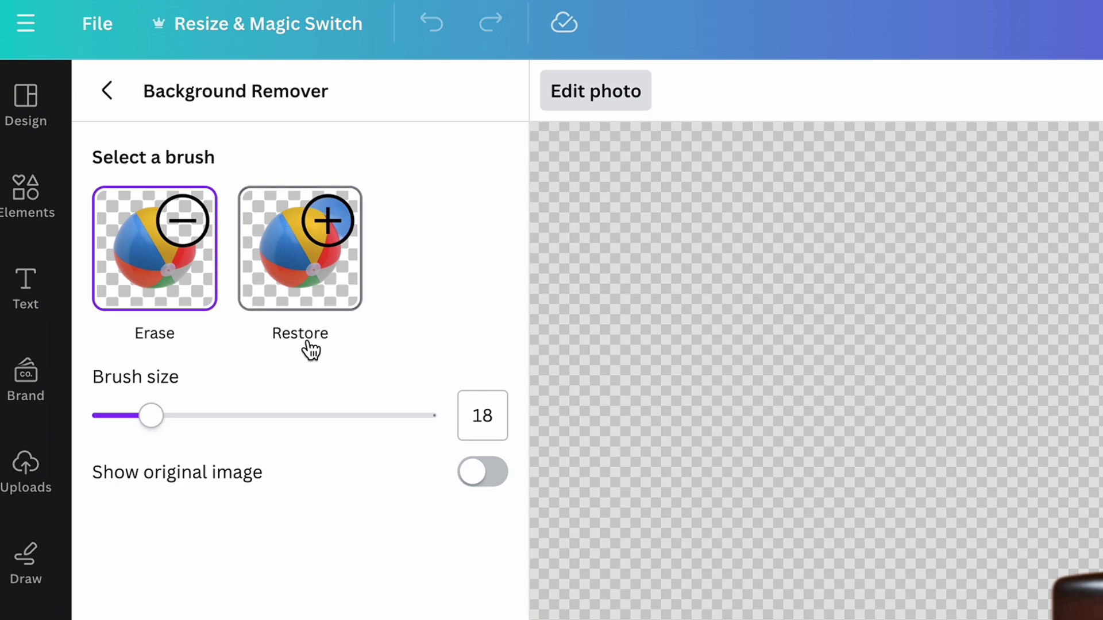
mouse_move(148, 422)
left_mouse_down()
mouse_move(115, 417)
mouse_move(125, 422)
left_mouse_up()
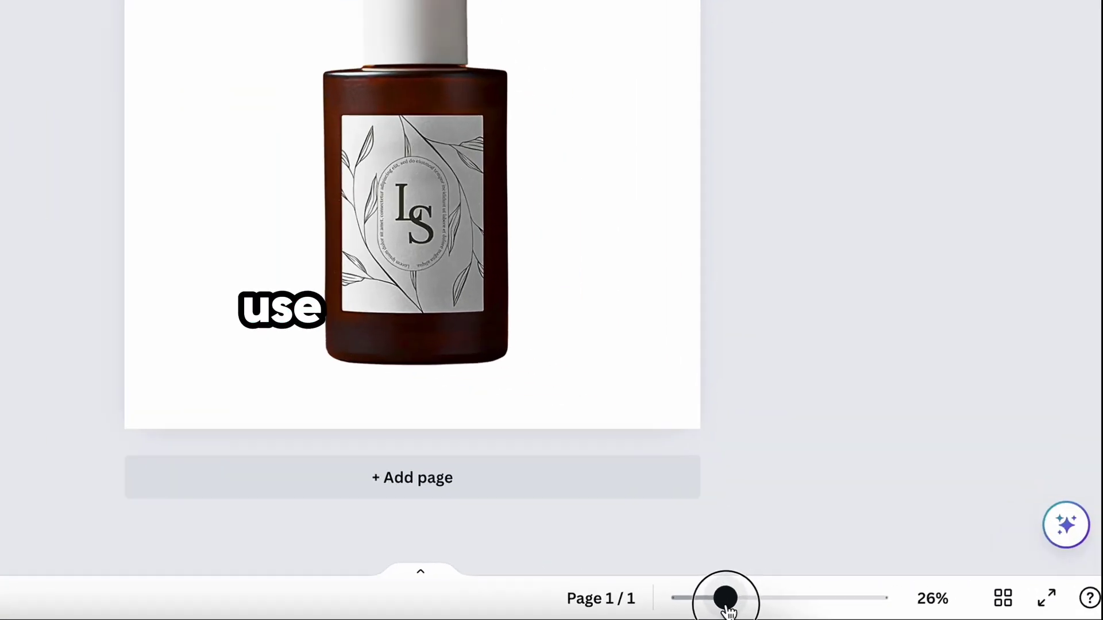
mouse_move(726, 598)
left_mouse_down()
mouse_move(710, 609)
mouse_move(744, 605)
left_mouse_up()
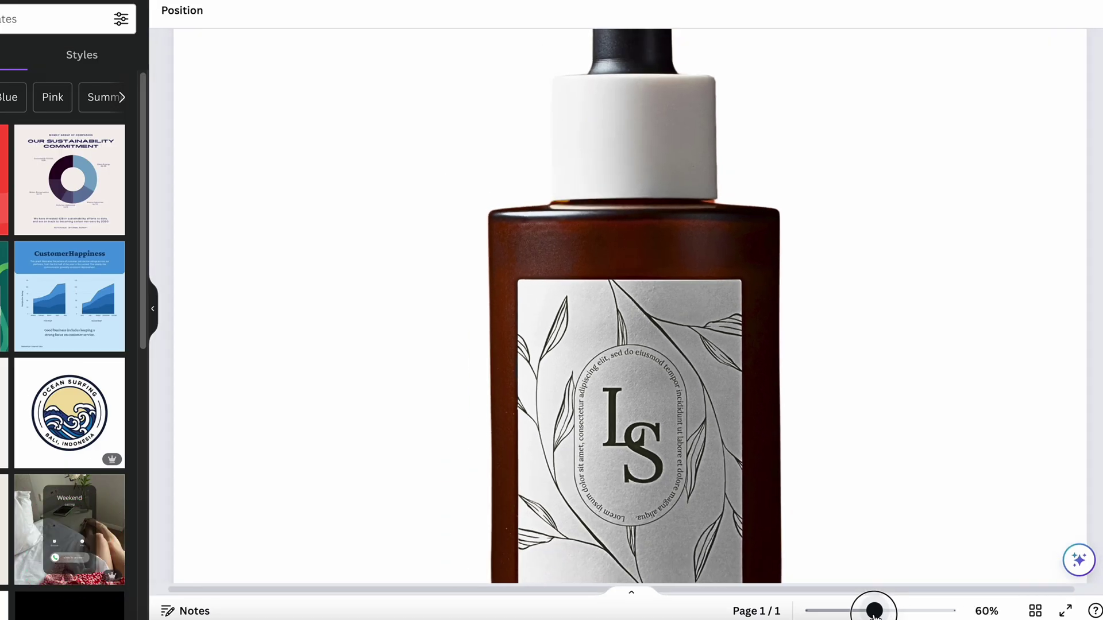
left_click_drag(875, 613, 845, 611)
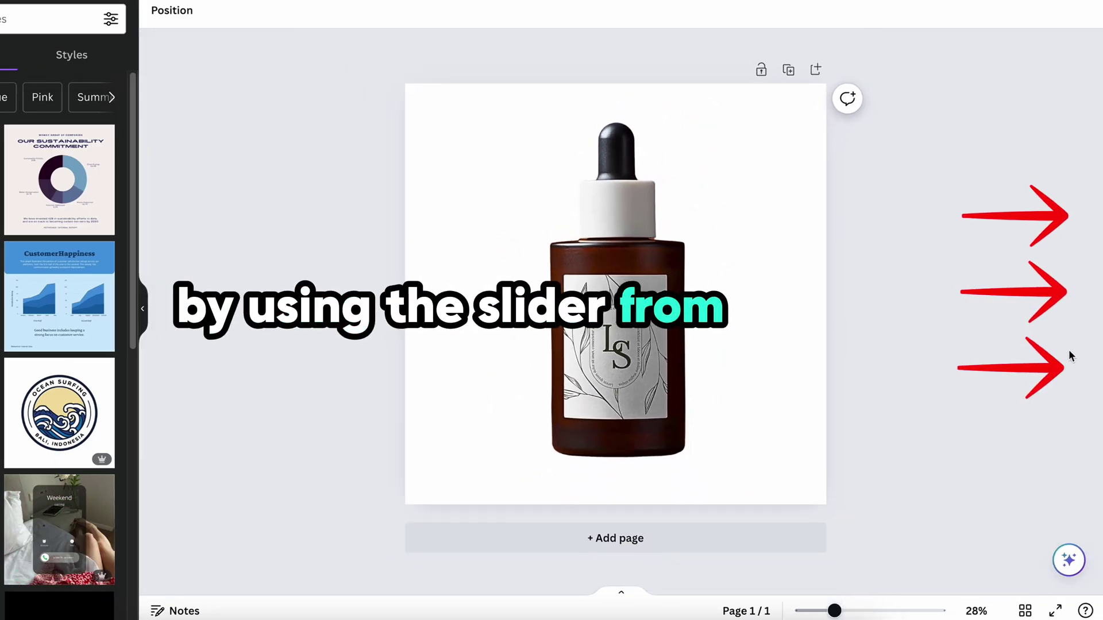
left_click_drag(835, 606, 861, 603)
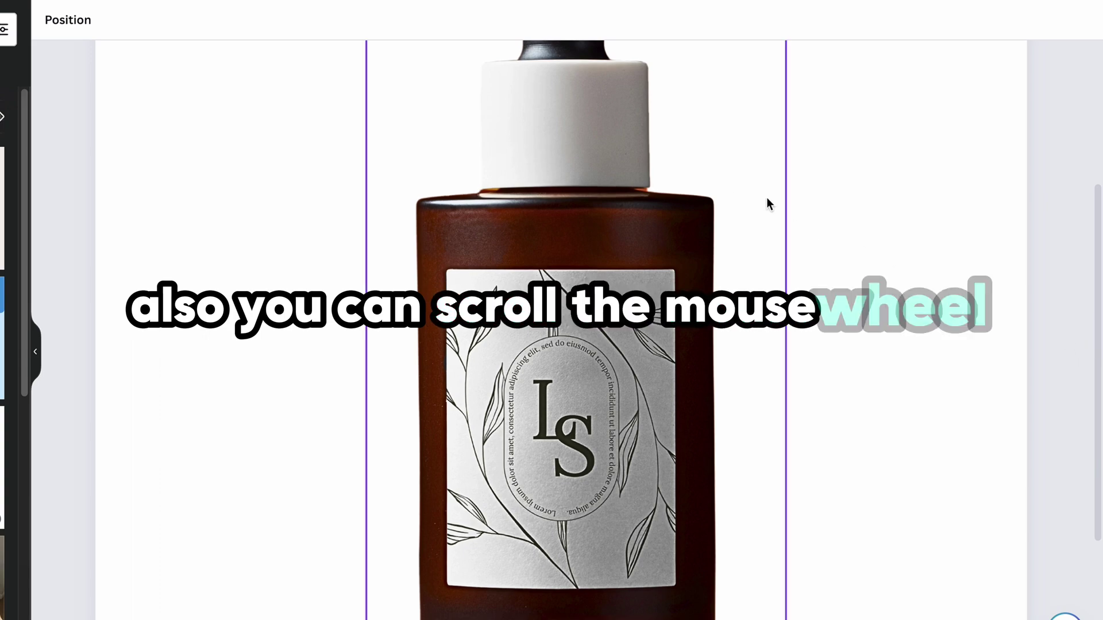
scroll(764, 198, "down", 4)
scroll(800, 204, "up", 8)
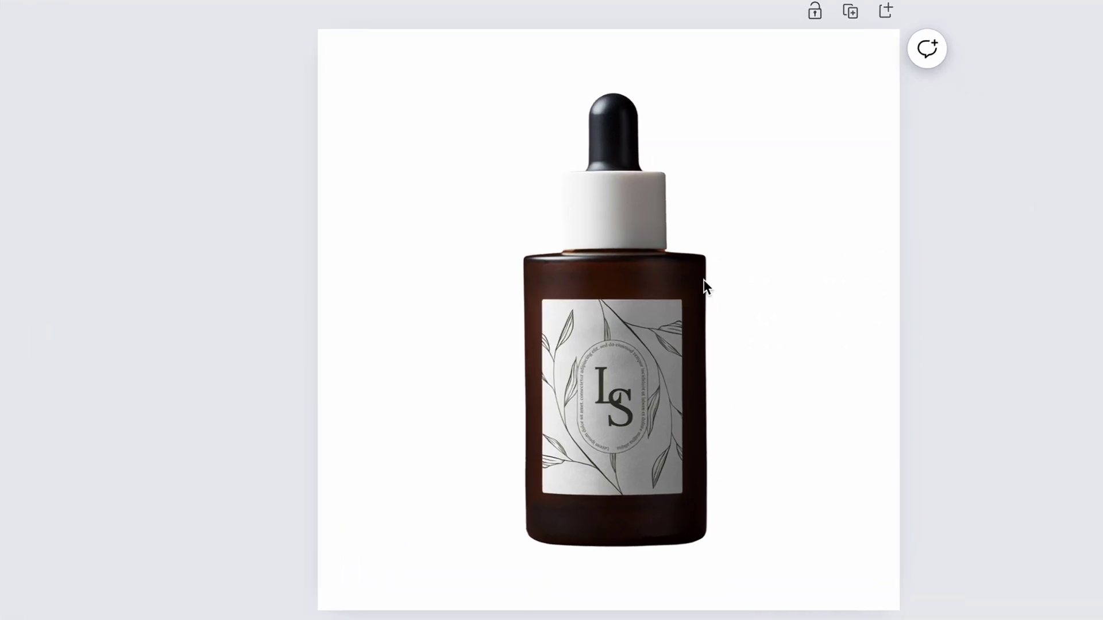
Auto-adjust the colours of the whole bottle photo and look through the remaining adjustment settings
left_click(633, 312)
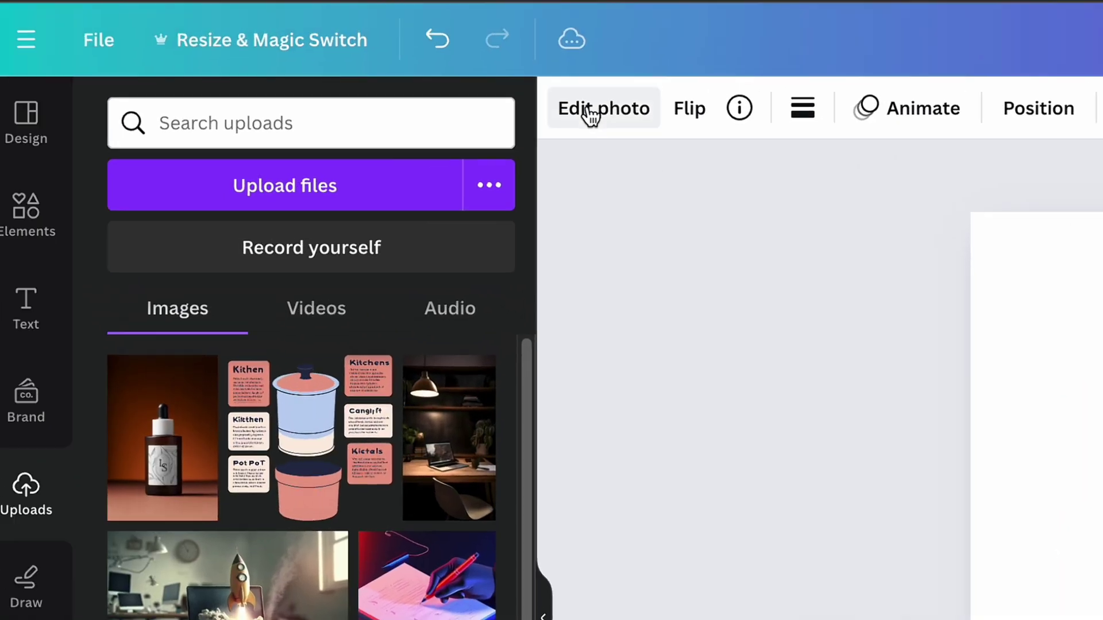
left_click(591, 112)
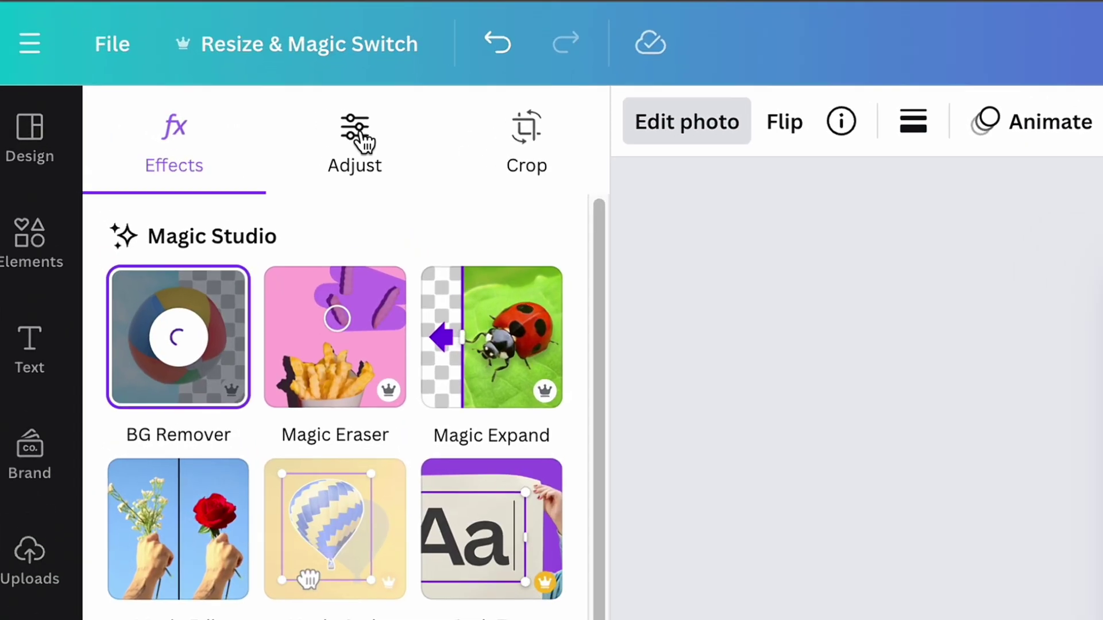
left_click(314, 121)
left_click(425, 294)
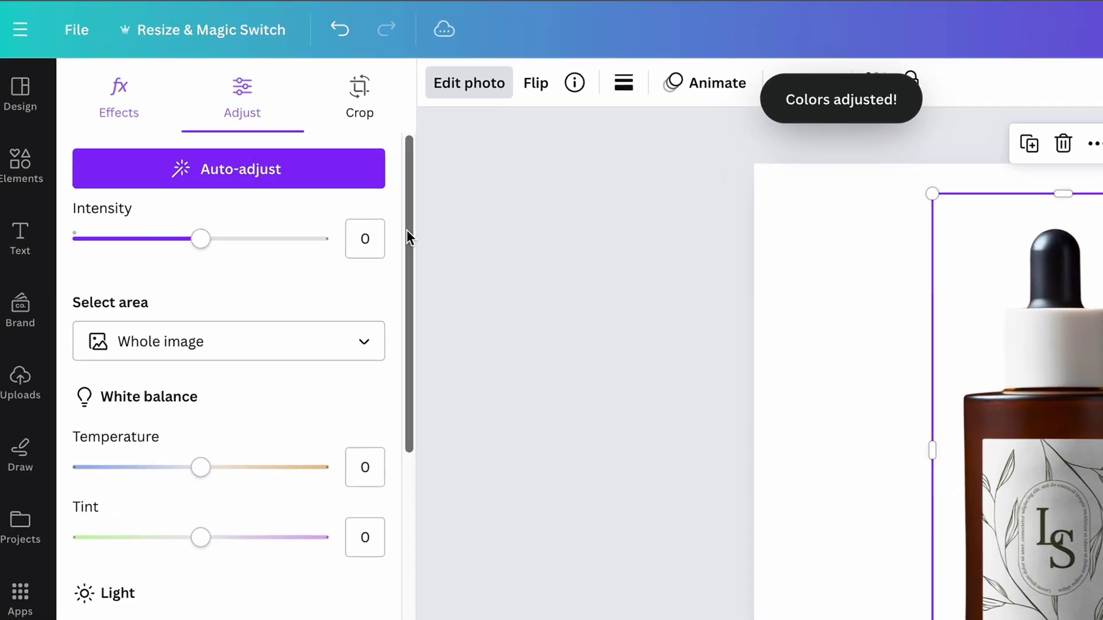
left_click_drag(292, 174, 295, 374)
left_click_drag(532, 144, 542, 252)
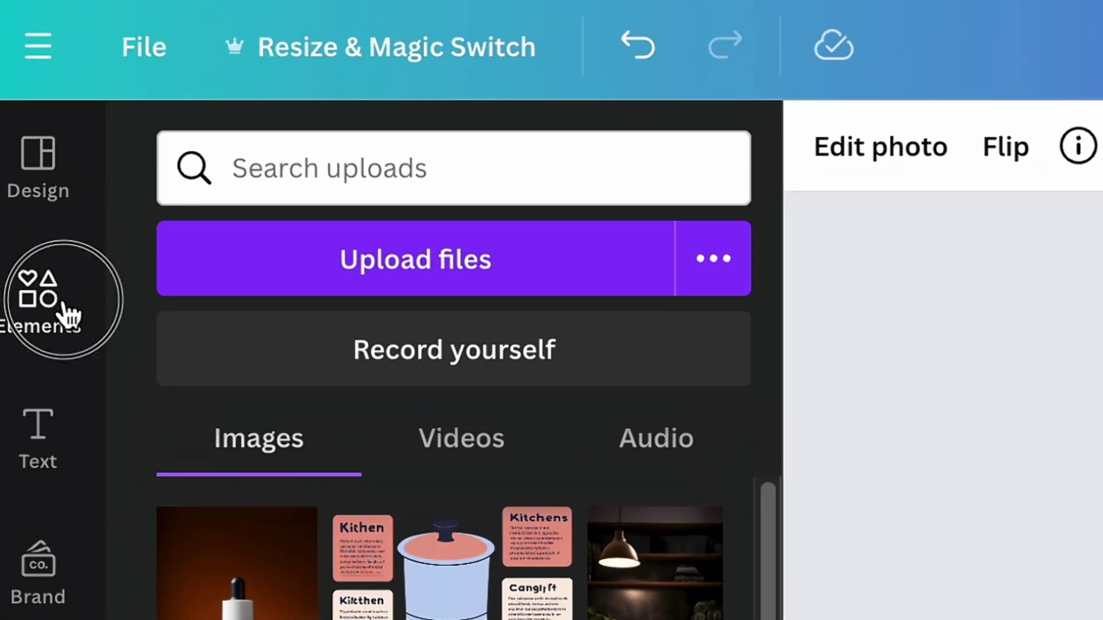
Search the elements for "Shadow", browse the graphics and add the thin, soft elliptical shadow to the page
left_click(16, 121)
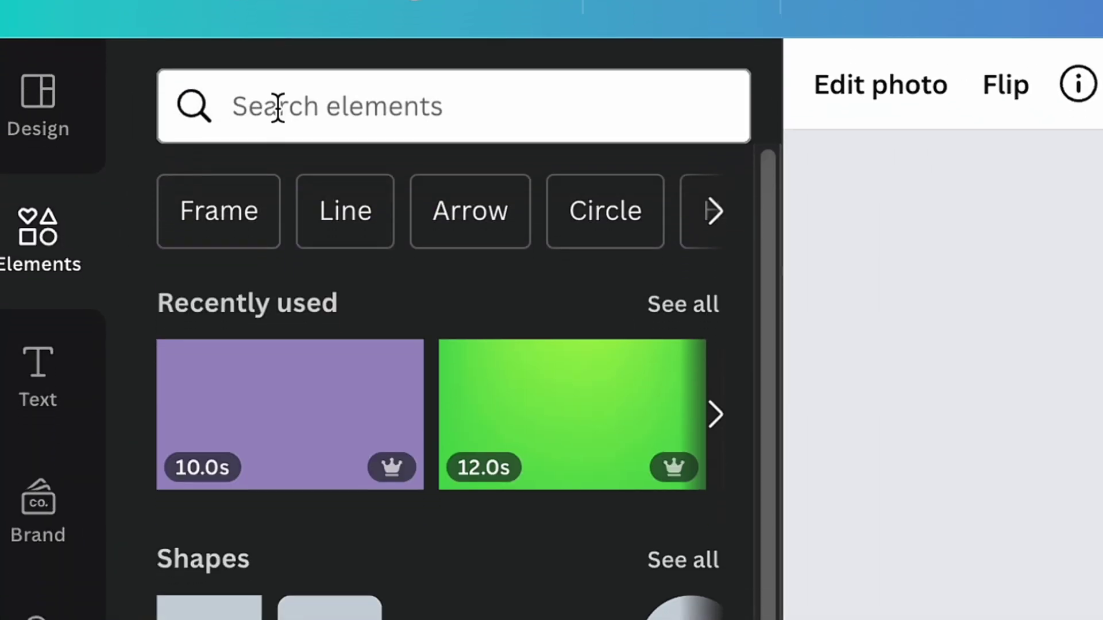
left_click(278, 108)
type("Shadow")
key("Return")
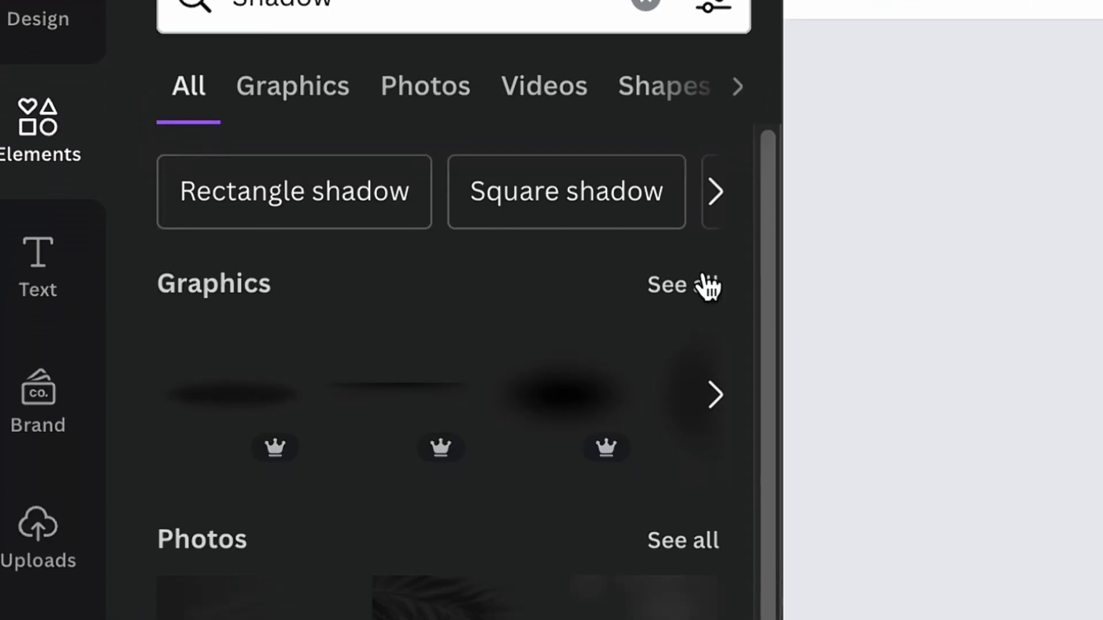
left_click(705, 285)
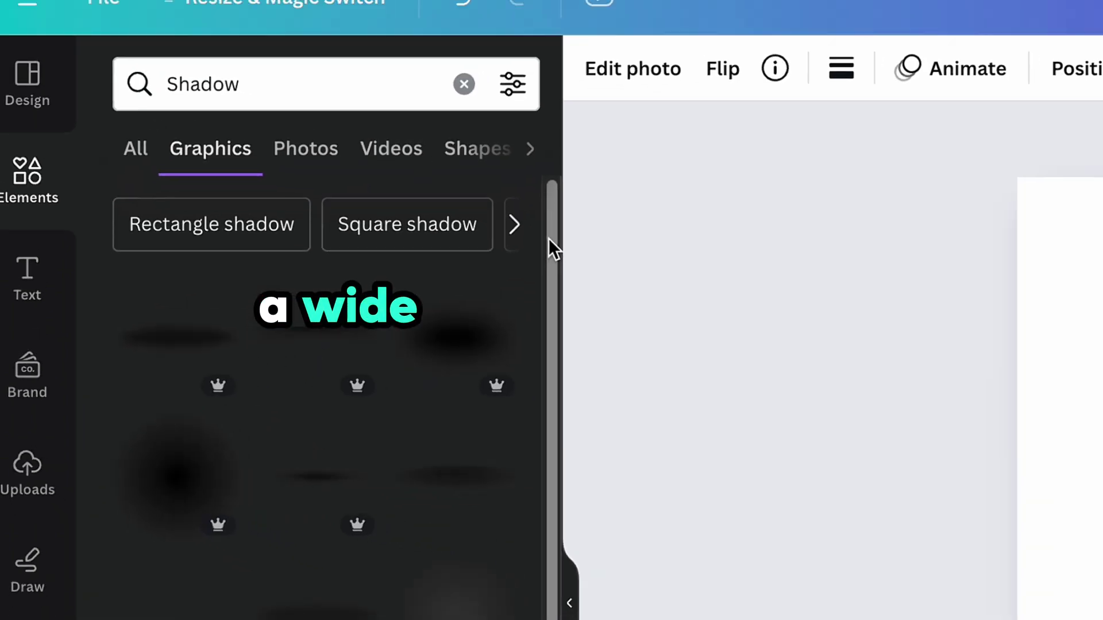
left_click_drag(548, 237, 553, 283)
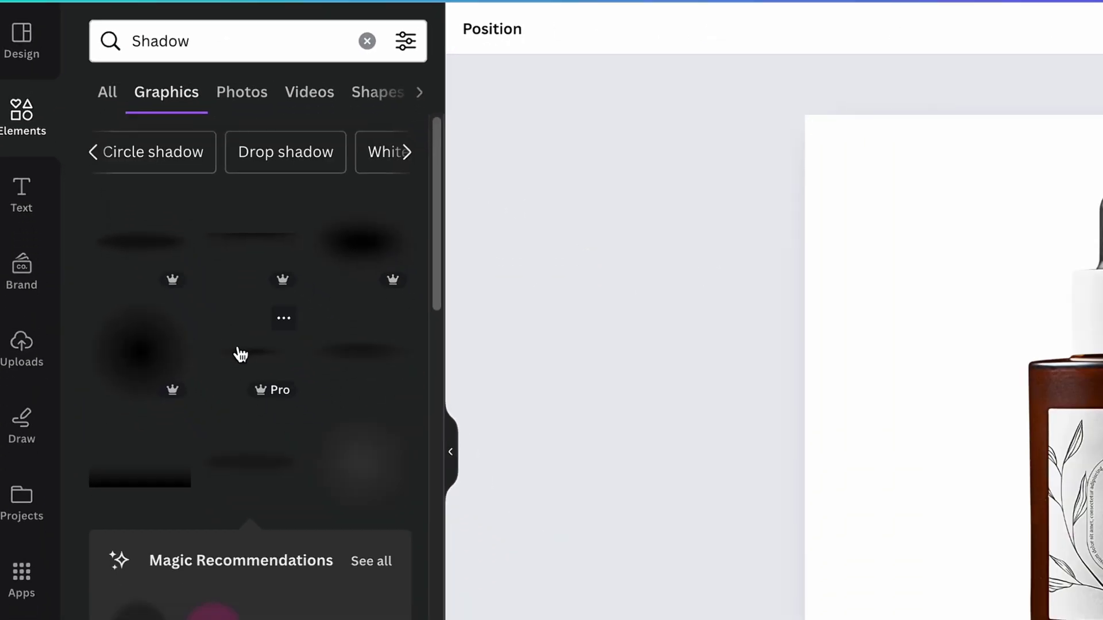
left_click(281, 384)
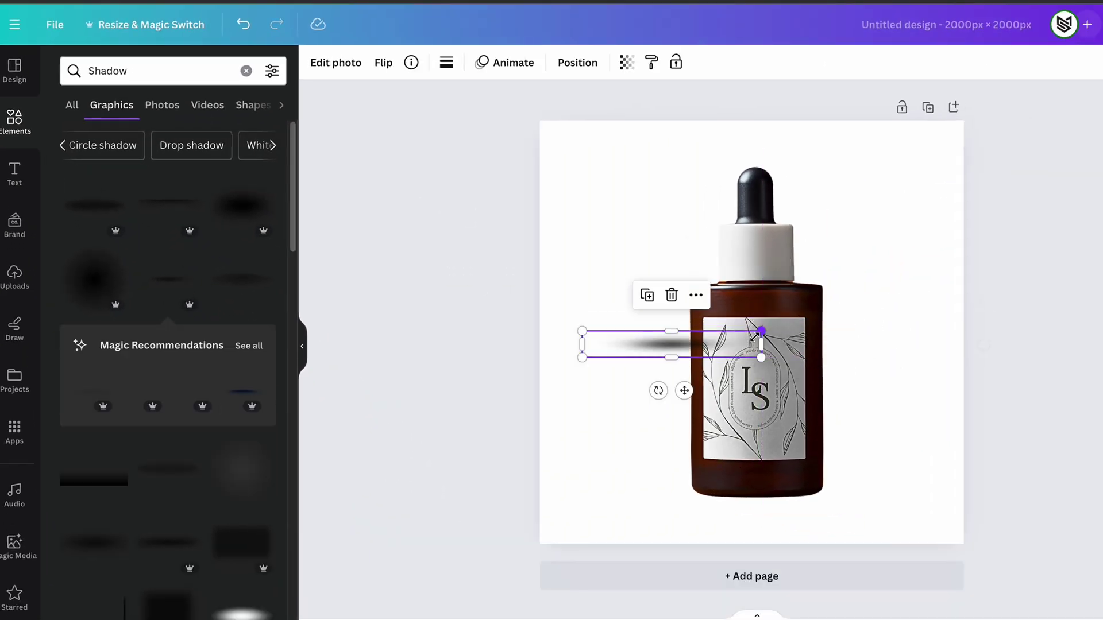
Move the shadow to the bottle's base and enlarge it so it extends to the right of the bottle
left_click_drag(698, 340, 788, 492)
left_click_drag(851, 483, 937, 447)
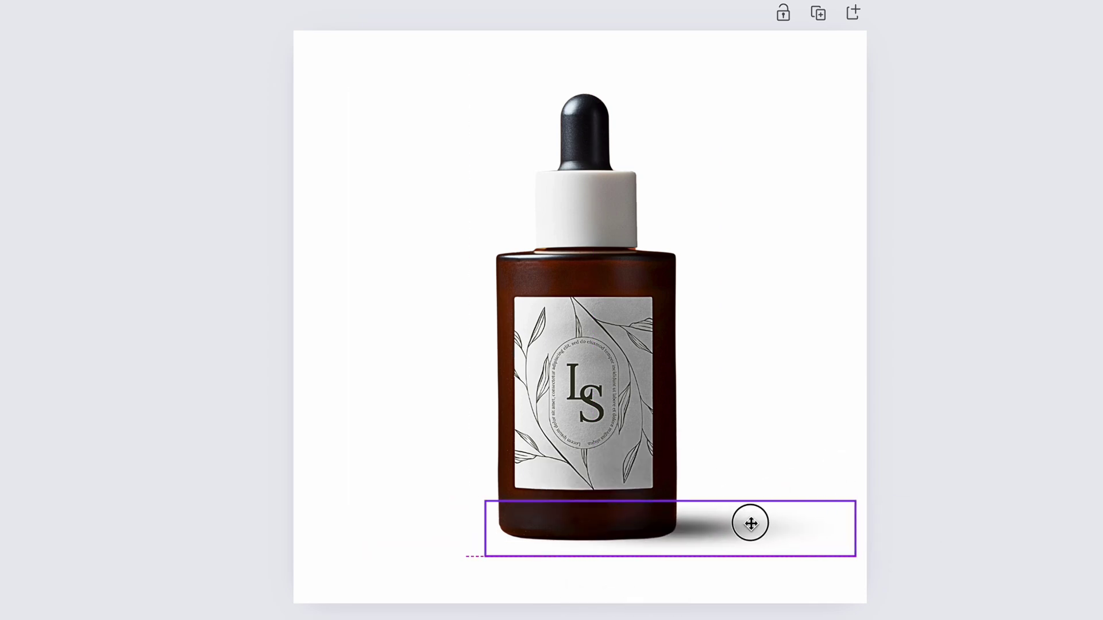
left_click_drag(751, 523, 731, 523)
left_click_drag(836, 501, 911, 480)
left_click_drag(811, 517, 760, 523)
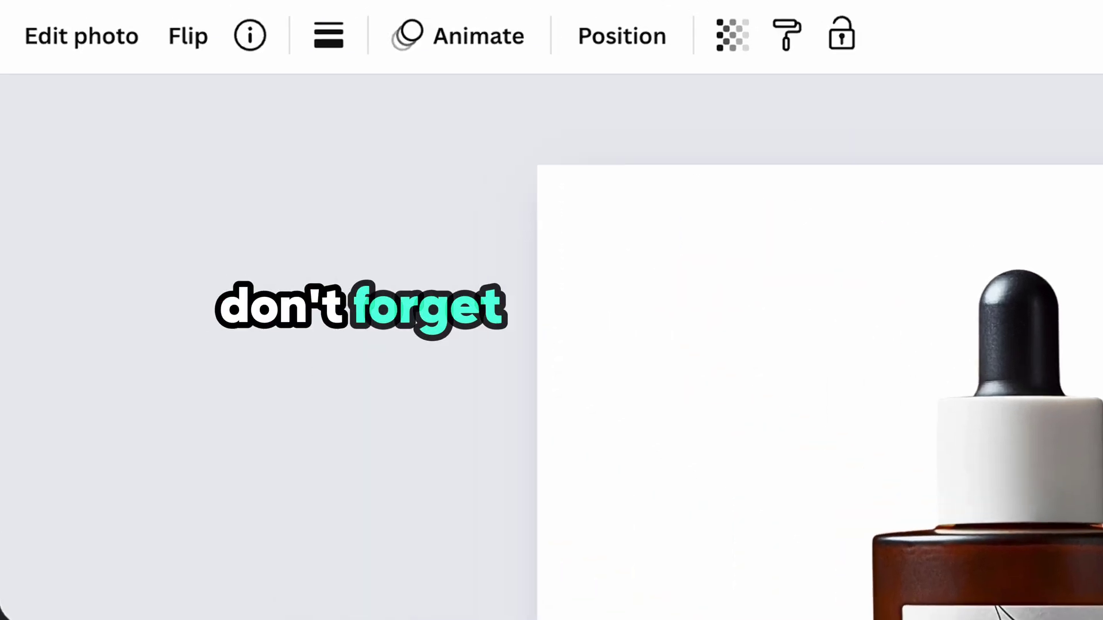
Send the soft elliptical shadow one layer backward so it sits behind the bottle
left_click(603, 38)
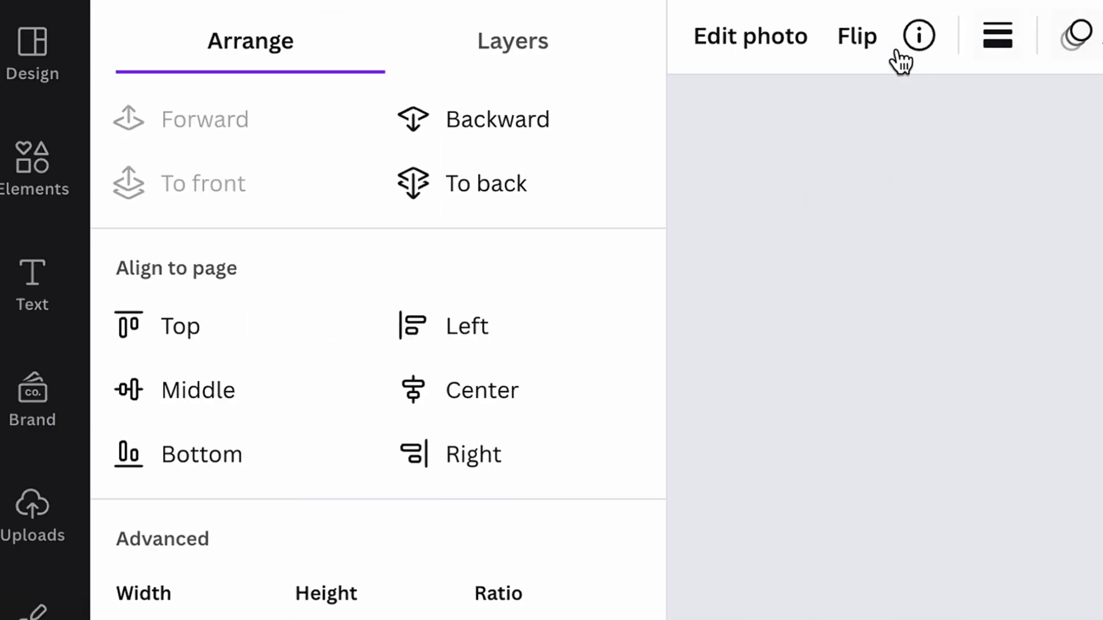
left_click(497, 128)
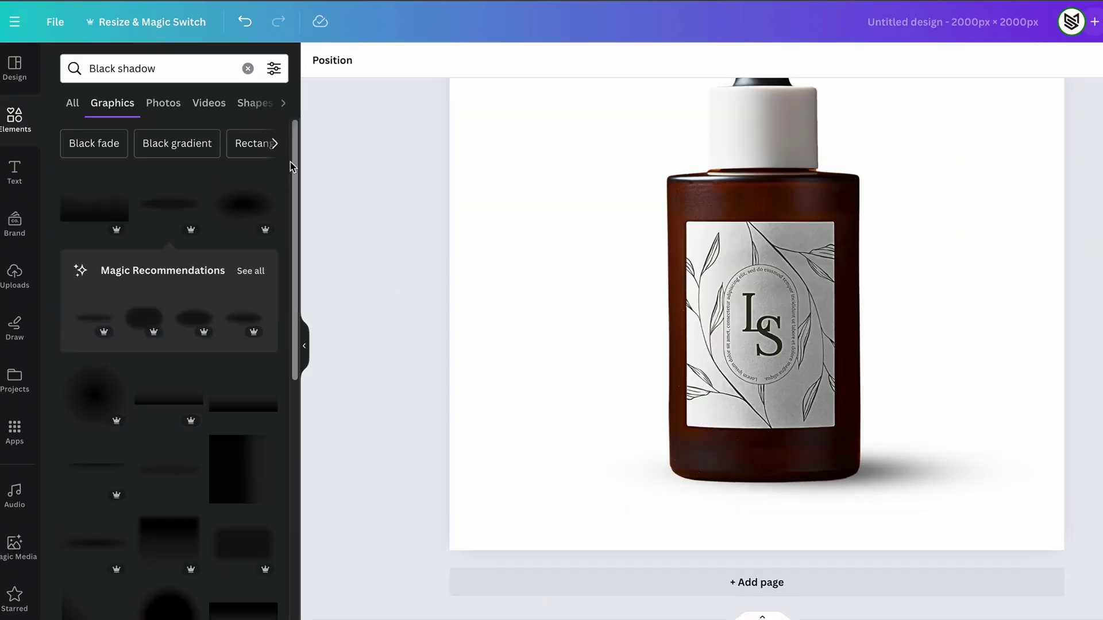
Add a thin dark shadow from the "Black shadow" graphics and fit it beneath the bottle's base, slightly wider than the bottle
left_click_drag(291, 167, 320, 470)
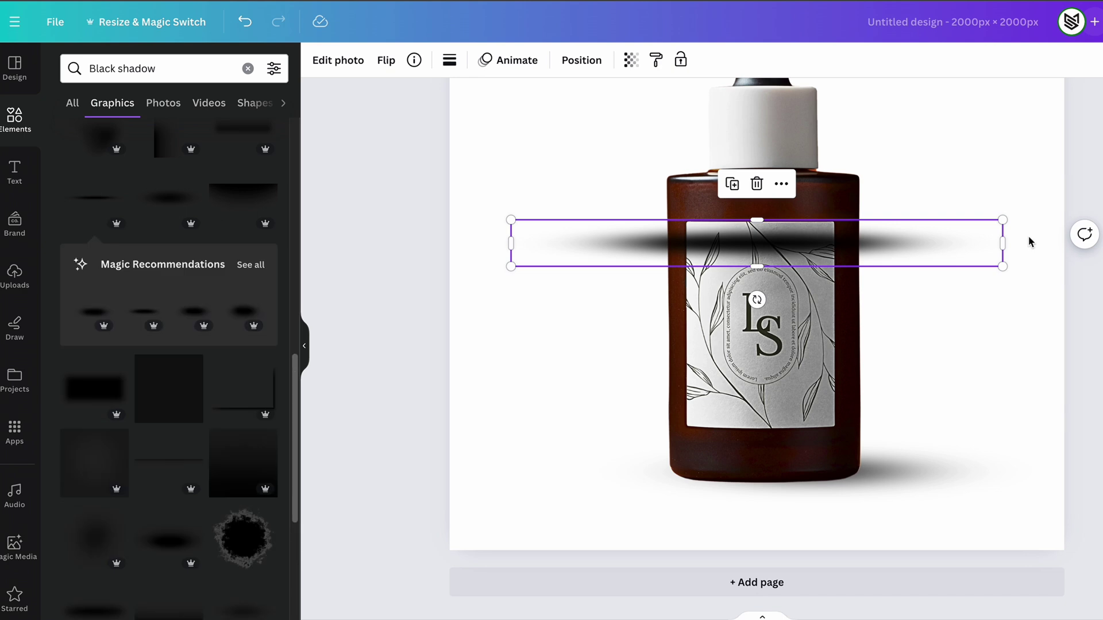
left_click_drag(1002, 222, 666, 251)
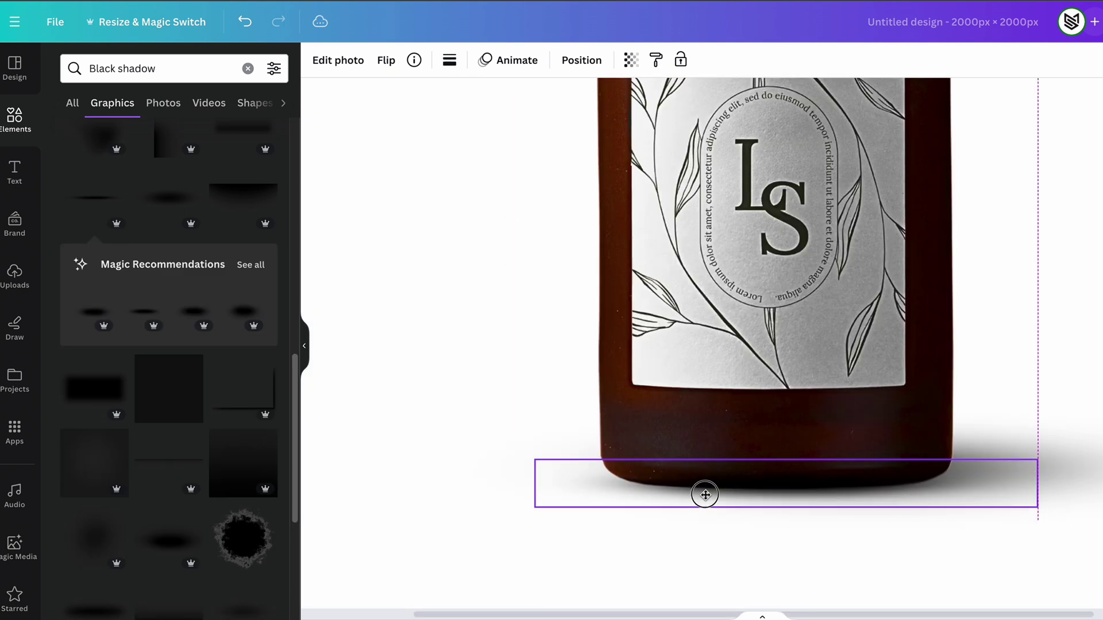
left_click_drag(1038, 483, 1102, 484)
left_click_drag(980, 482, 956, 481)
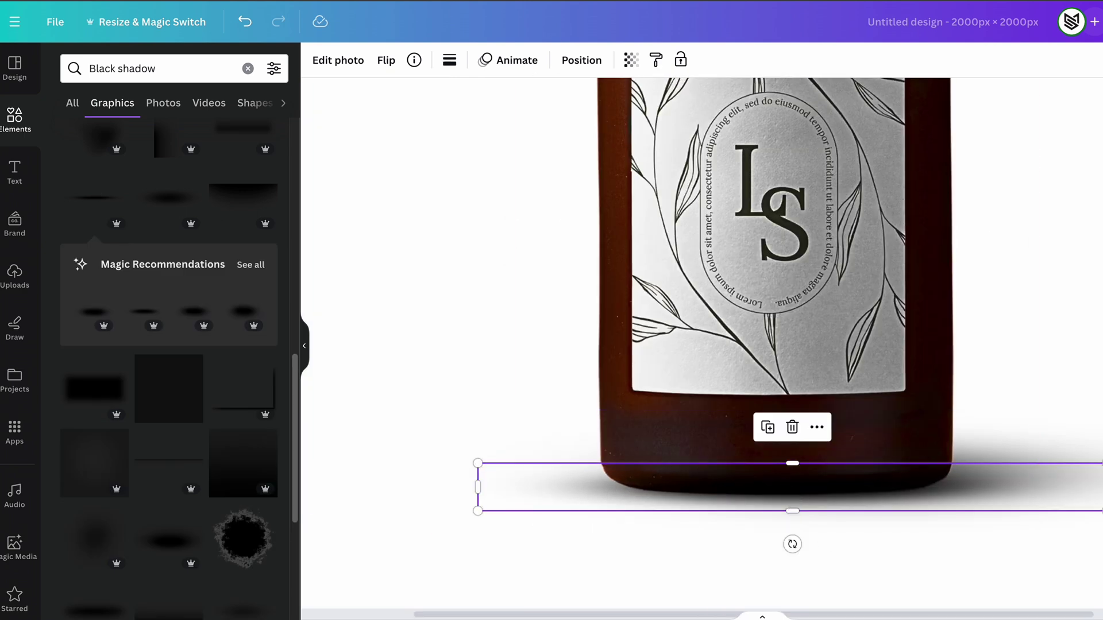
Place the thin dark shadow behind the bottle and slightly lower its Transparency value
left_click(581, 60)
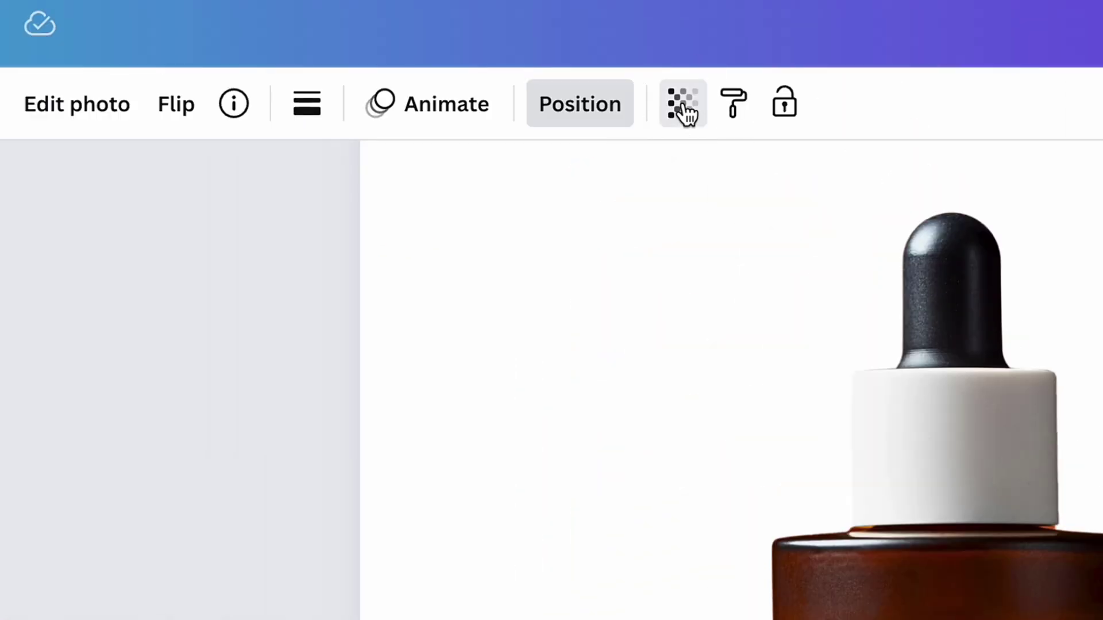
left_click(684, 112)
left_click_drag(598, 224, 580, 208)
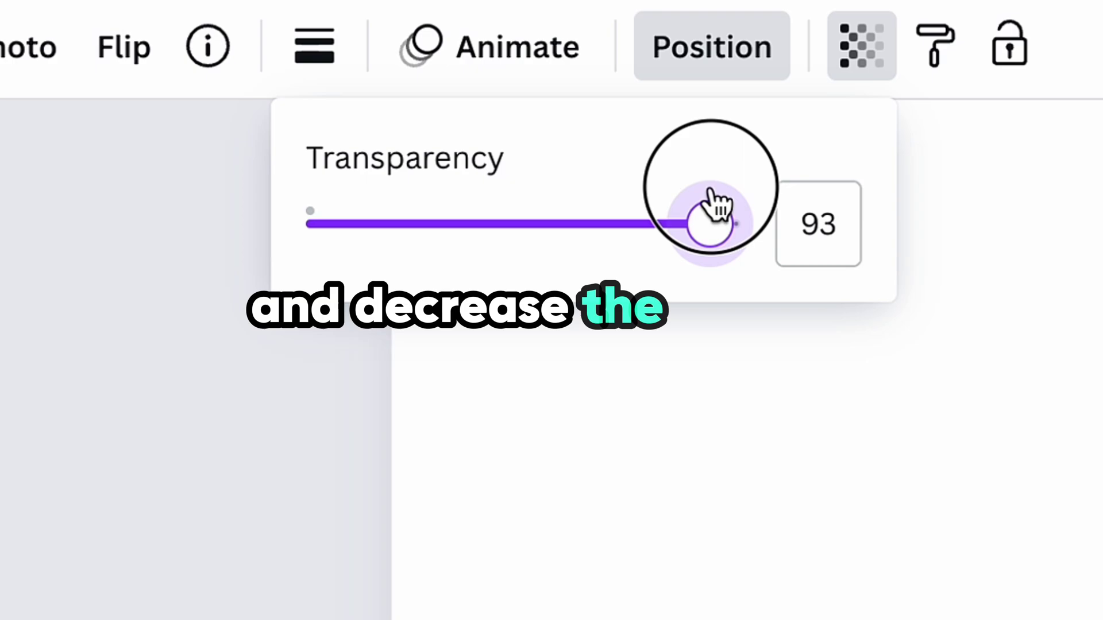
left_click_drag(716, 201, 706, 201)
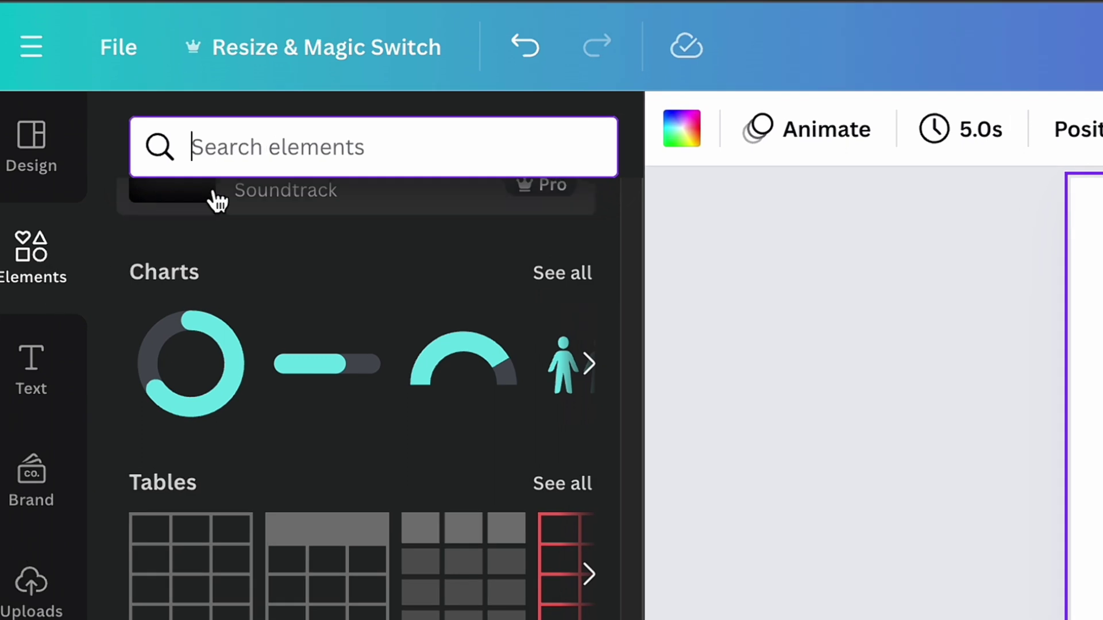
Search the elements for "leaves" with the cut-out filter and add the bright green leaf sprig photo to the page
type("leaves")
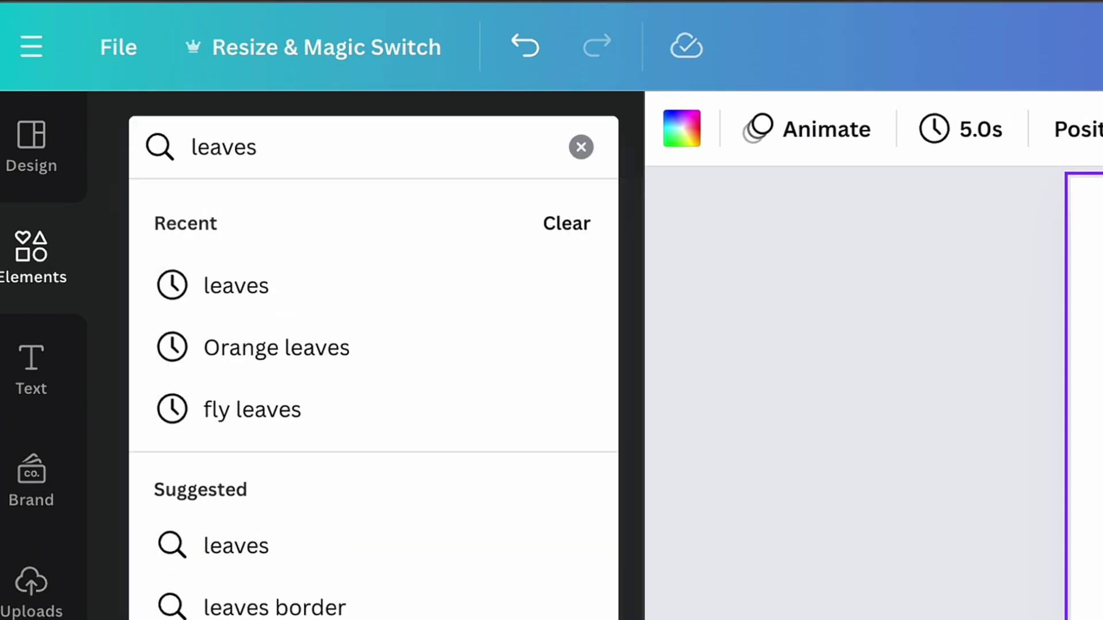
key("Return")
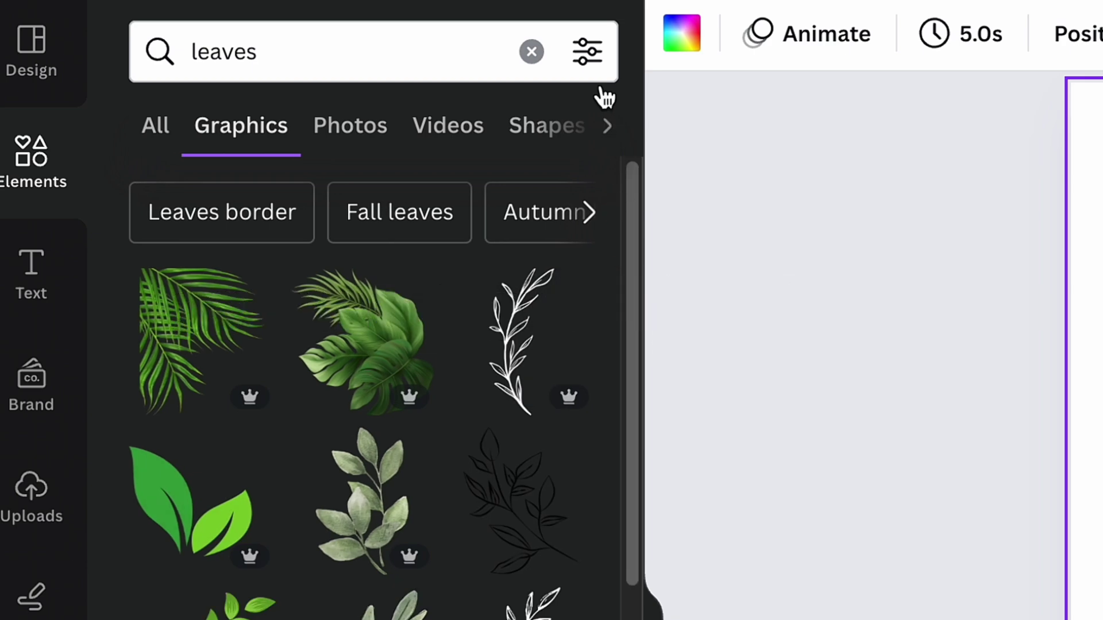
left_click(588, 56)
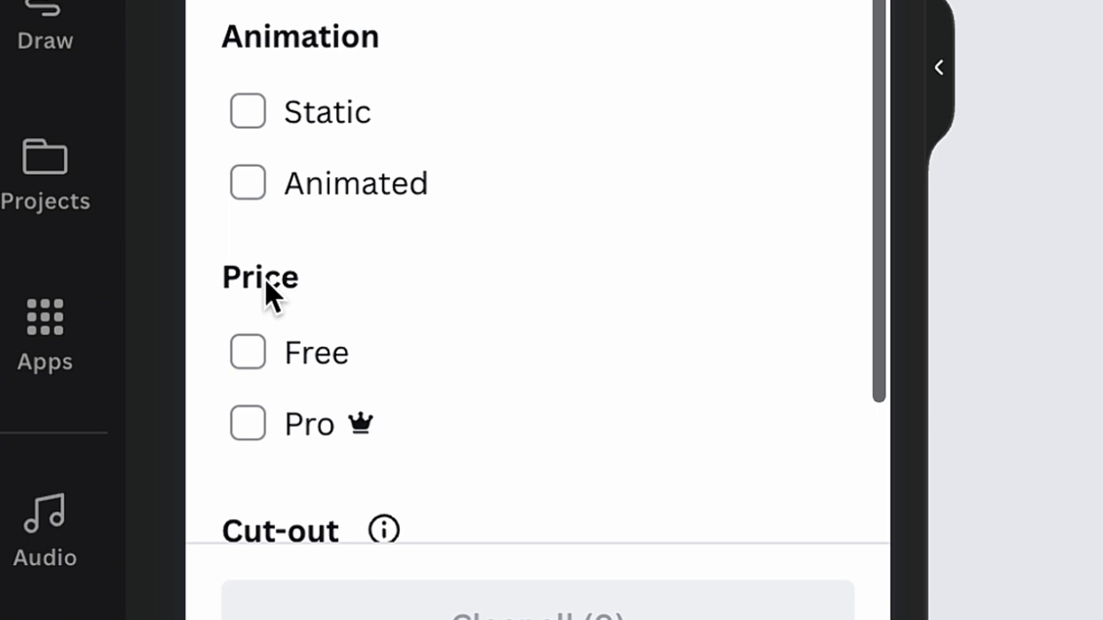
scroll(439, 235, "down", 3)
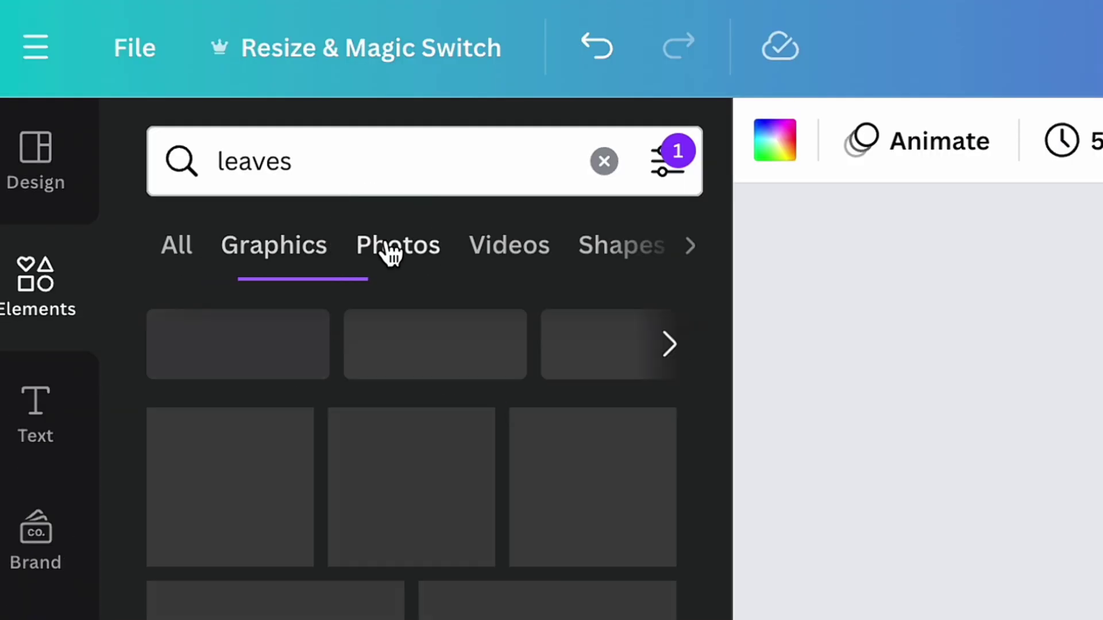
left_click(386, 248)
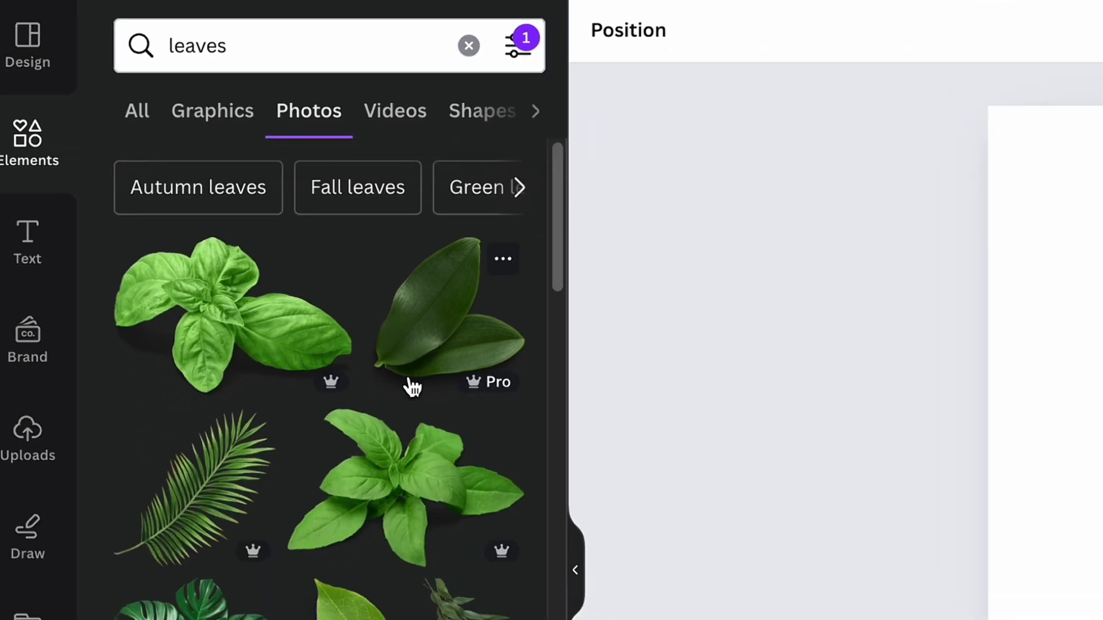
left_click(387, 492)
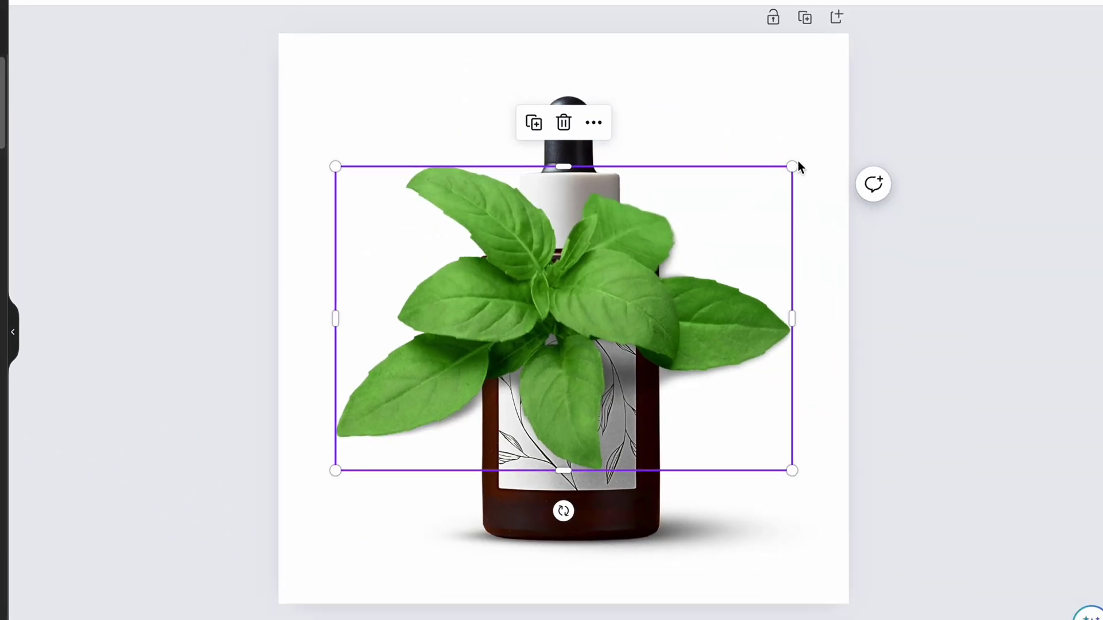
Shrink the leaf sprig over the lower part of the bottle and flip it horizontally
left_click_drag(792, 166, 594, 297)
left_click_drag(539, 348, 547, 471)
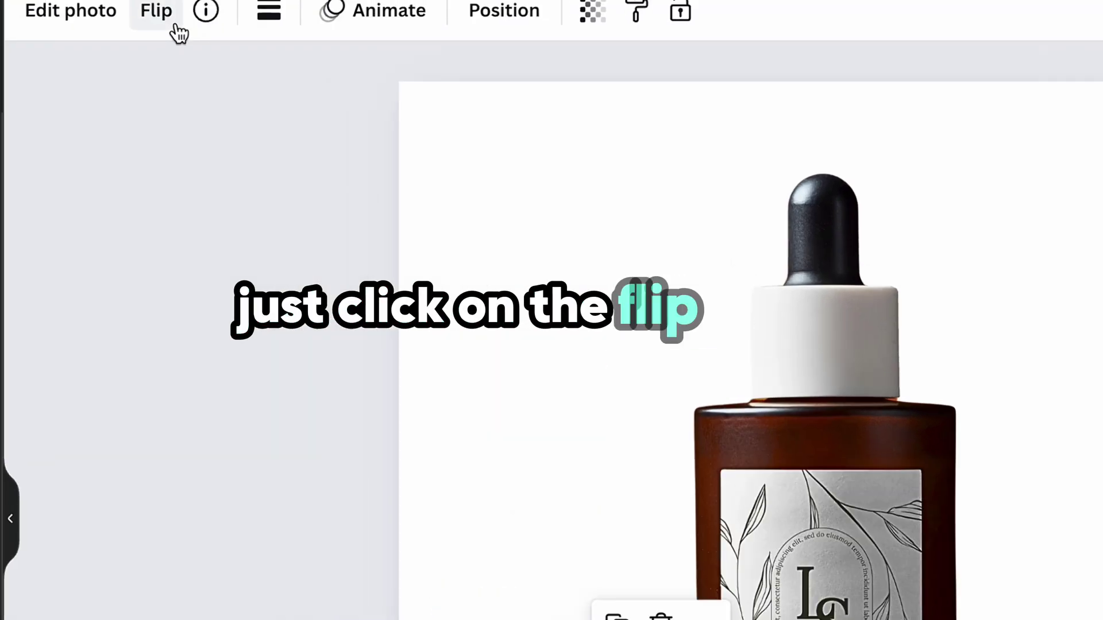
left_click(170, 21)
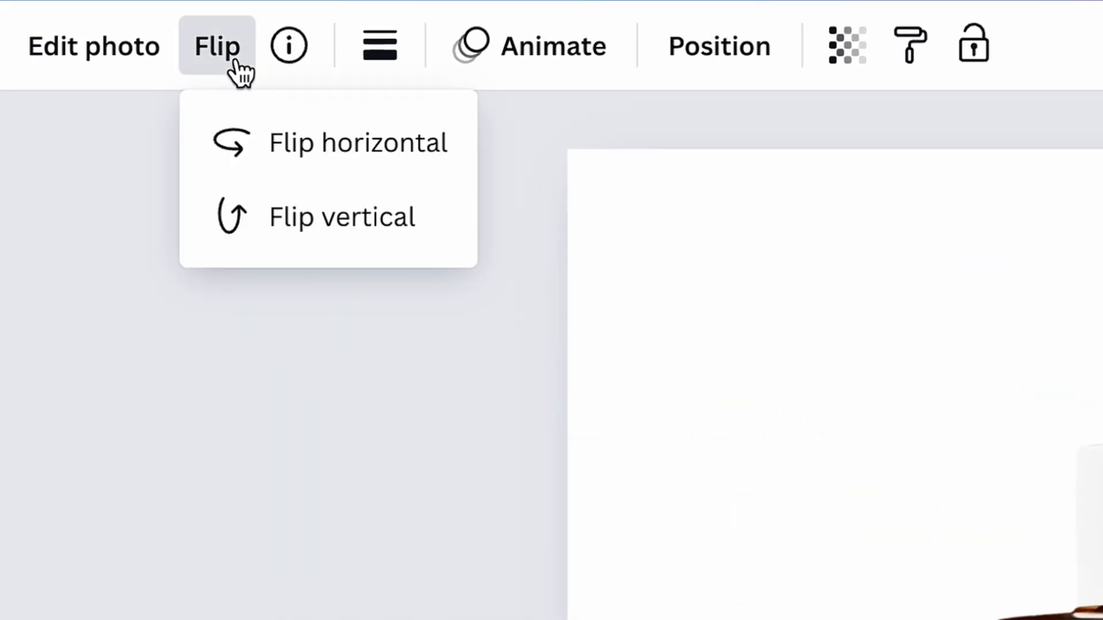
left_click(232, 79)
Tilt the leaf sprig and resize it to about 832 × 554, placed in front of the bottle's lower-left corner
left_click_drag(472, 536, 465, 530)
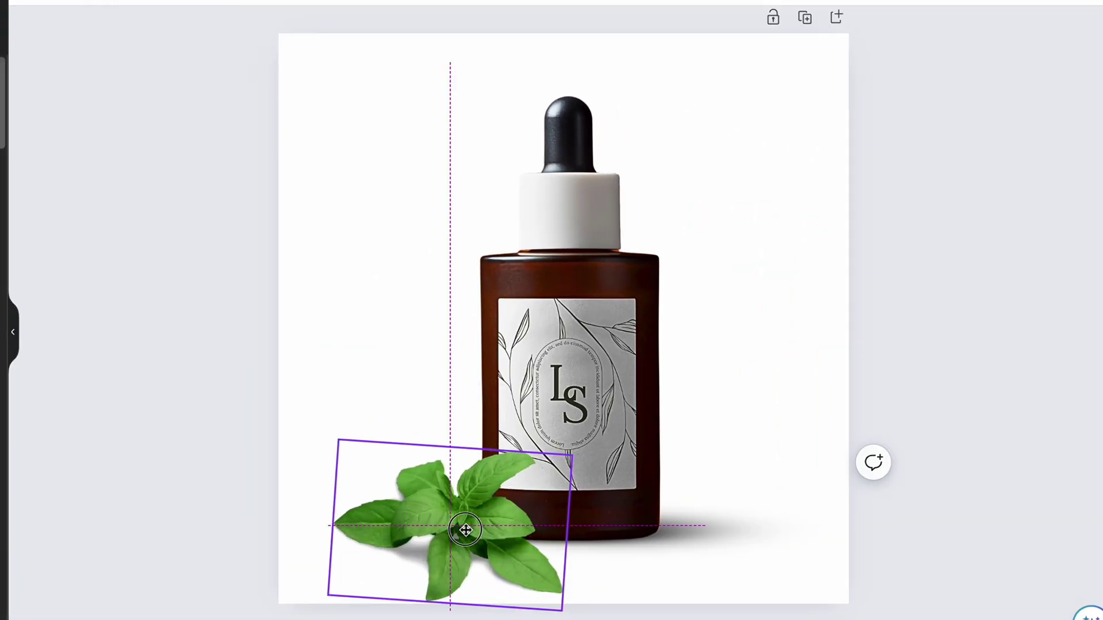
left_click_drag(535, 564, 546, 561)
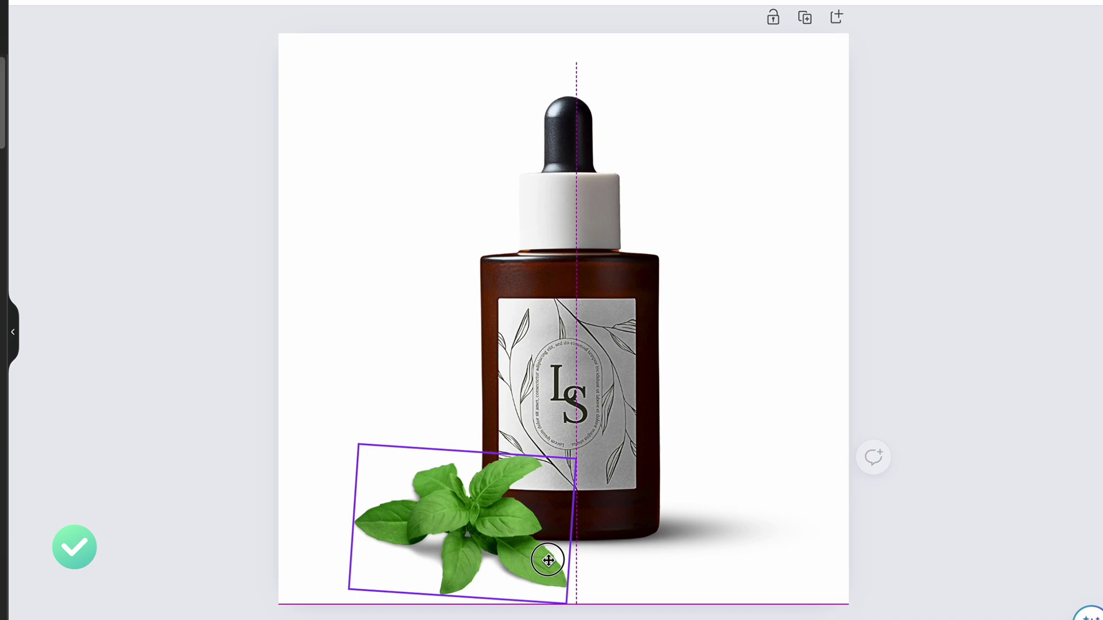
left_click_drag(362, 427, 356, 424)
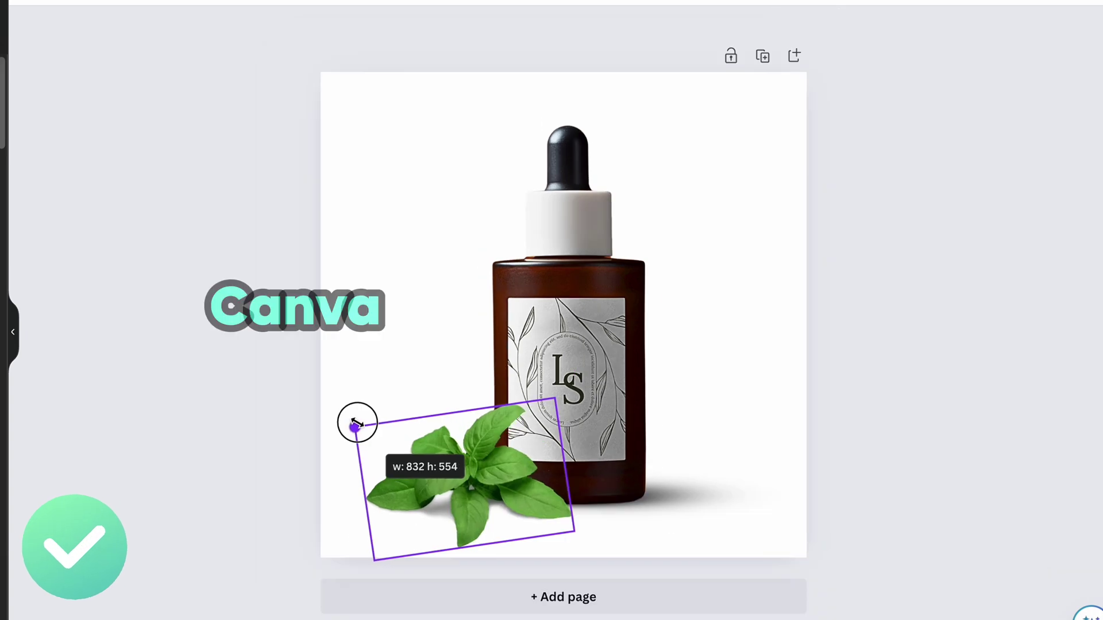
left_click(1009, 421)
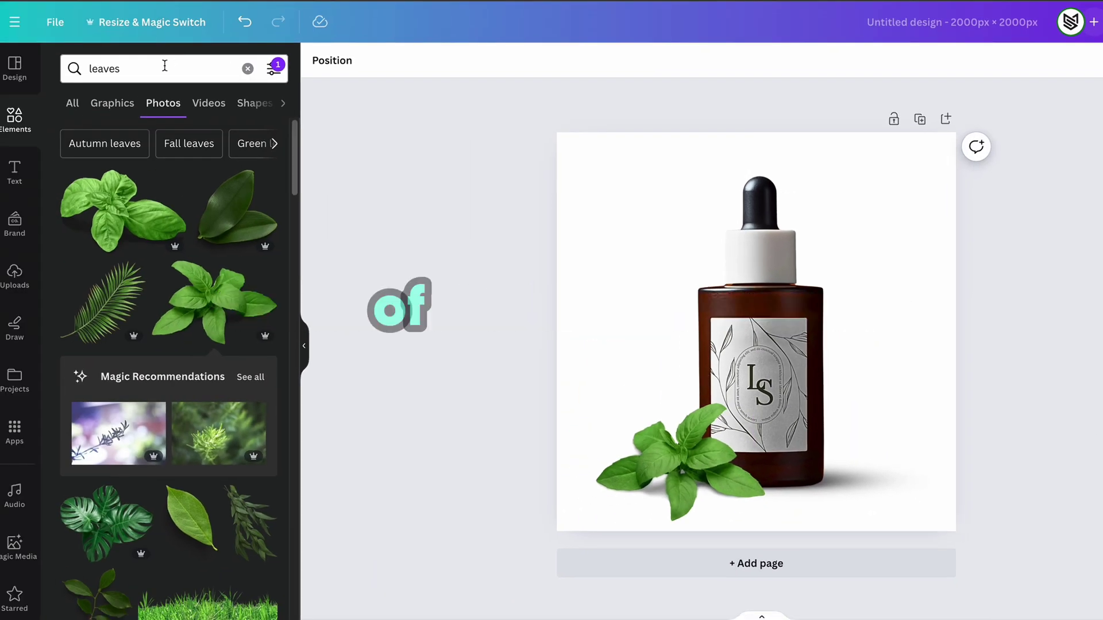
Search the elements for "natural" and "bpa free" graphics
double_click(162, 64)
type("natural")
key("Return")
left_click(128, 103)
left_click(610, 161)
type("bpa")
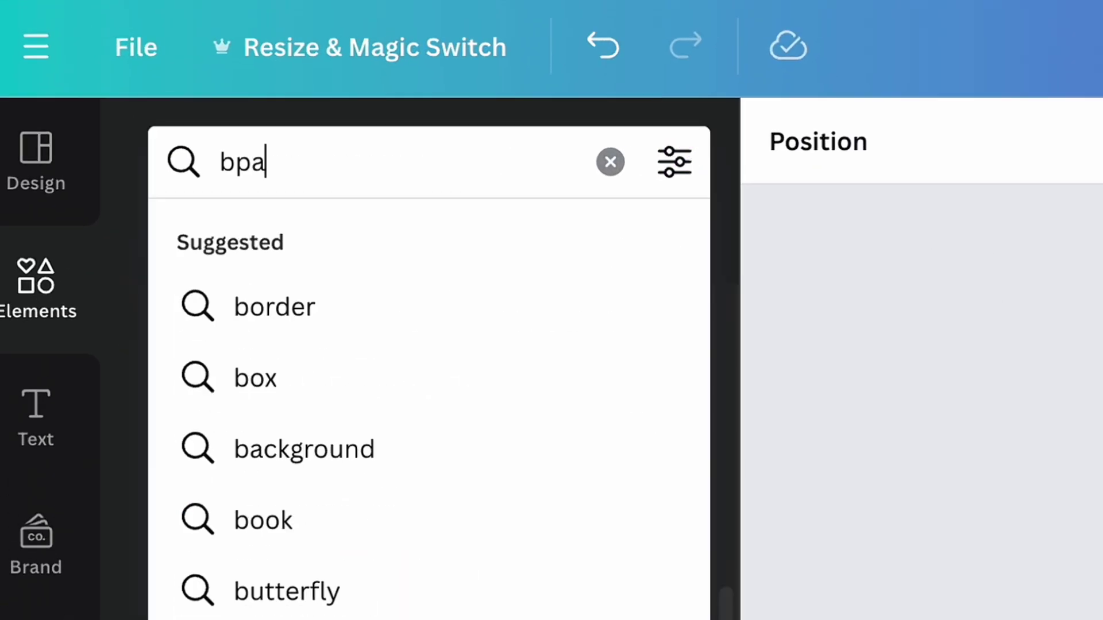
type(" free")
key("Return")
Search the graphics for "made in germany" and place the round black flag badge beside the bottle's upper right
type("mad")
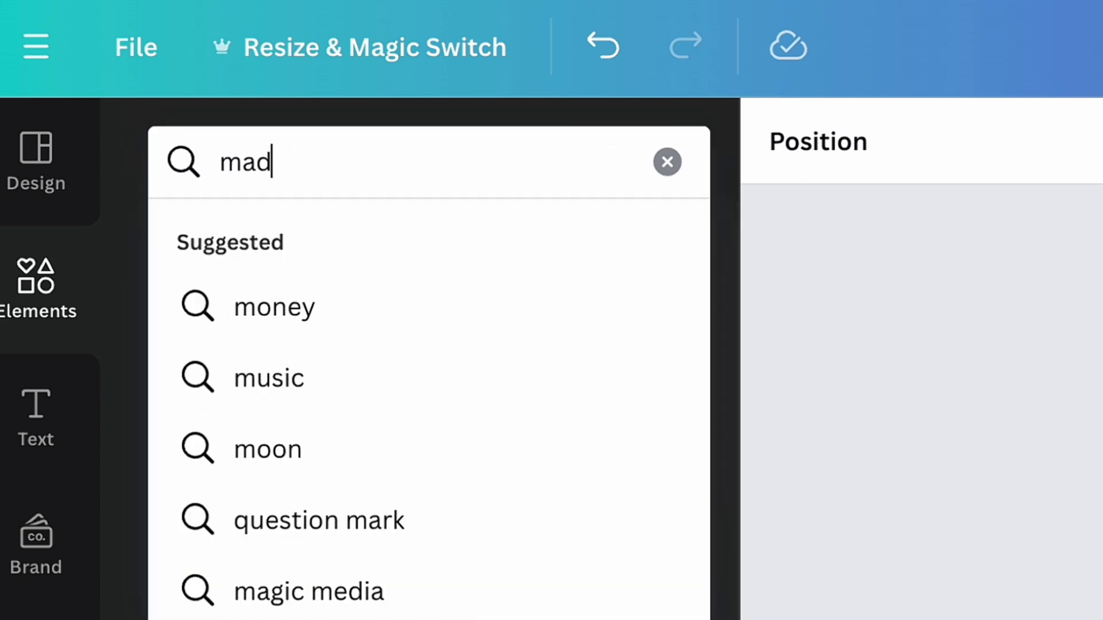
type("e in germany")
key("Return")
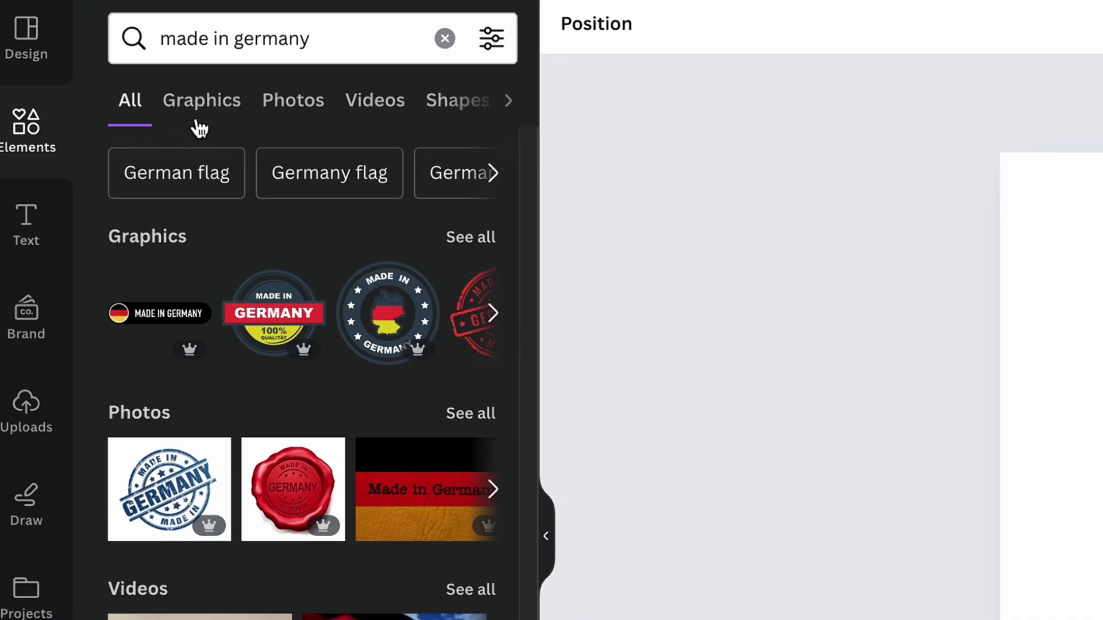
left_click(196, 110)
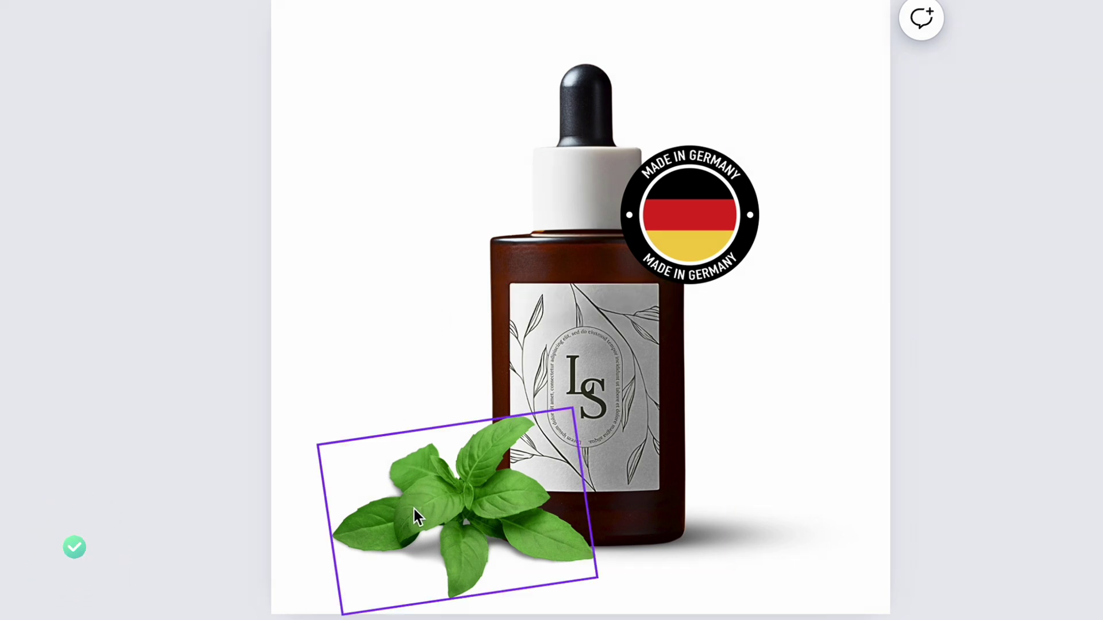
Show the page's layer list with the badge selected, and open the page background's colour options
left_click(415, 508)
left_click(585, 293)
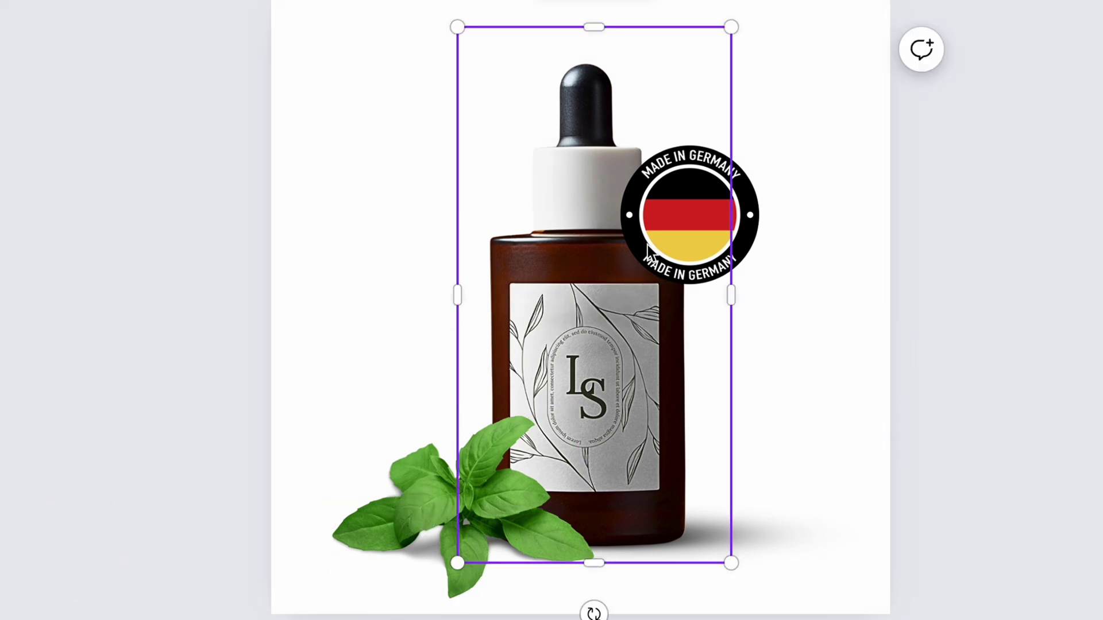
left_click(696, 216)
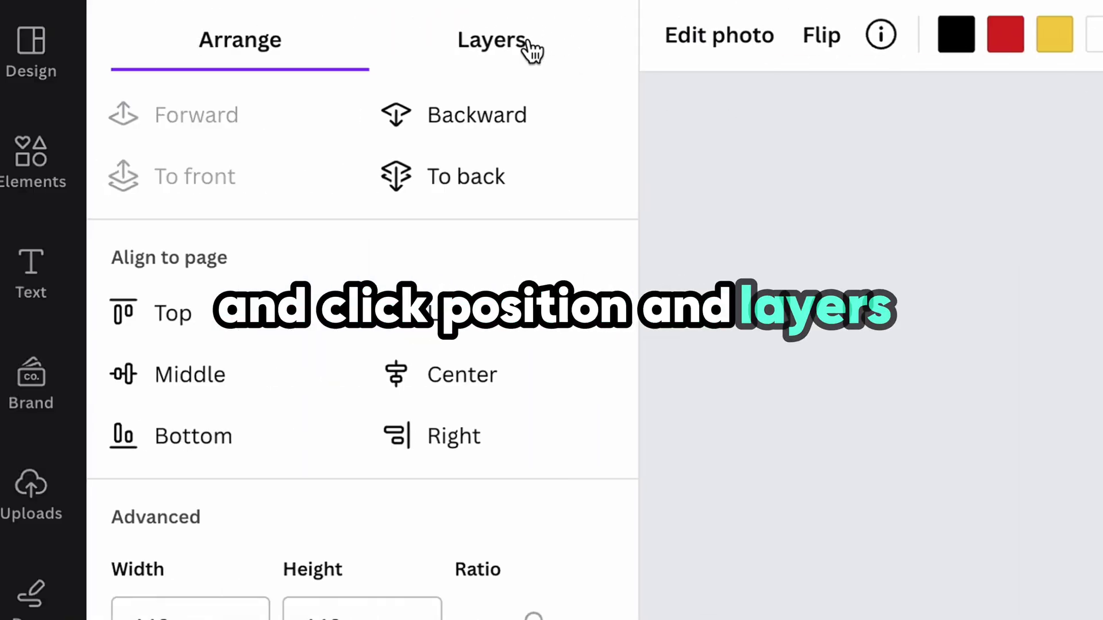
left_click(509, 50)
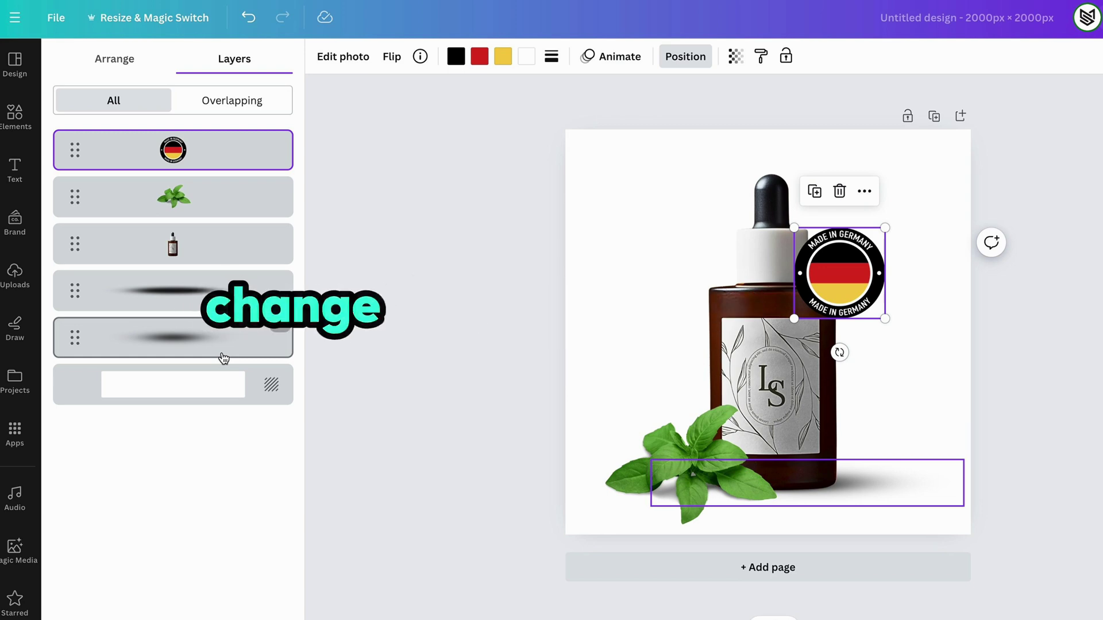
left_click(336, 528)
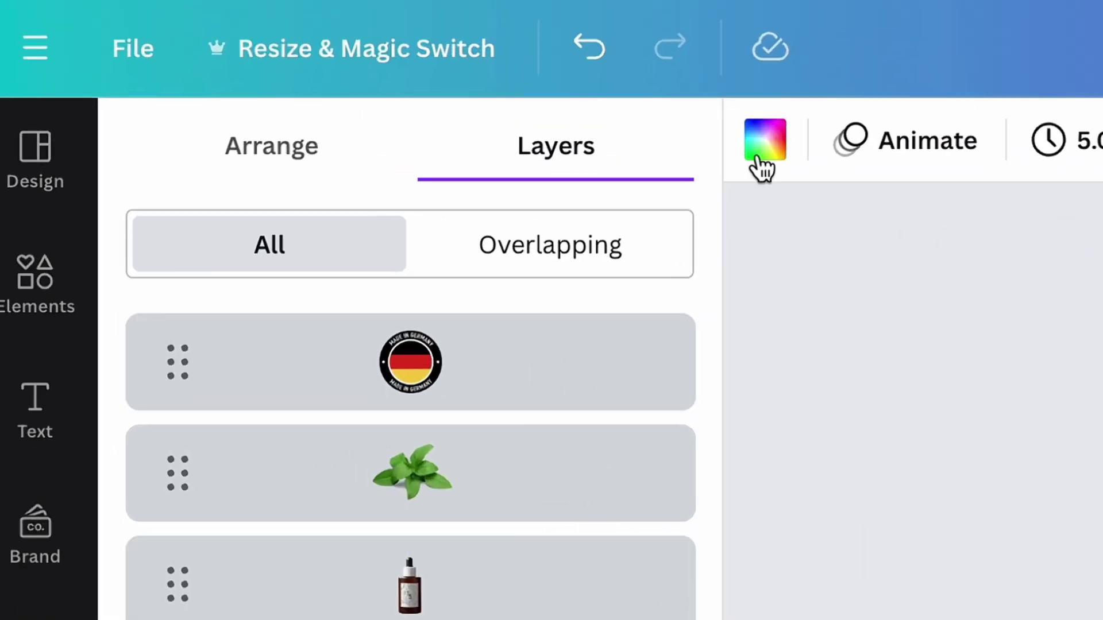
left_click(322, 58)
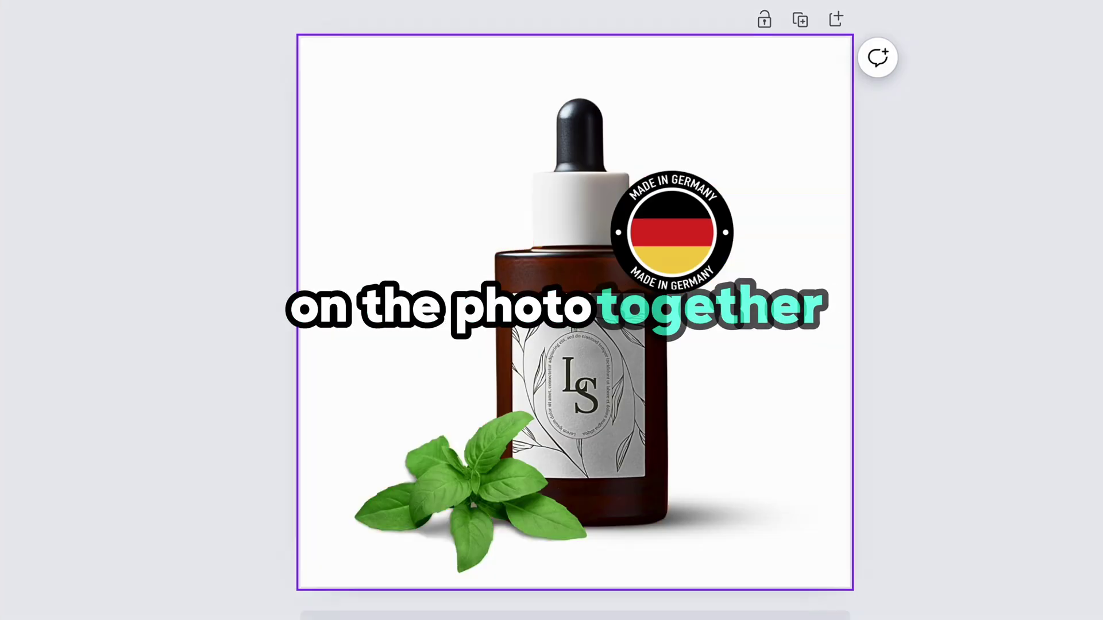
Group all elements on the page and adjust the group's position and size as one object
left_click_drag(239, 55, 815, 559)
right_click(619, 361)
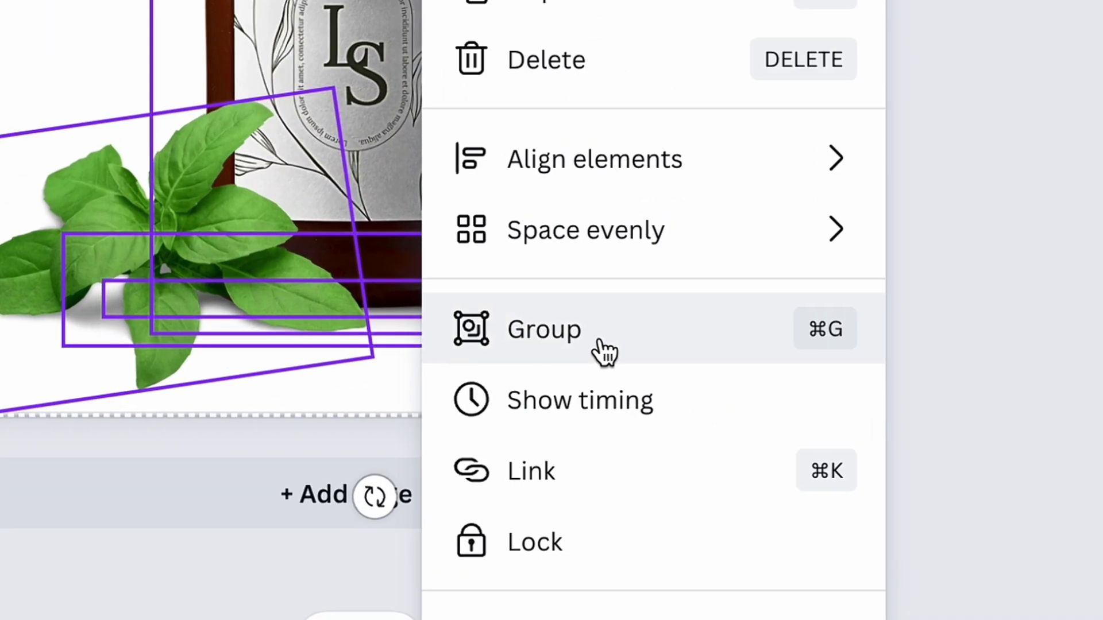
left_click(603, 351)
left_click_drag(659, 505, 636, 454)
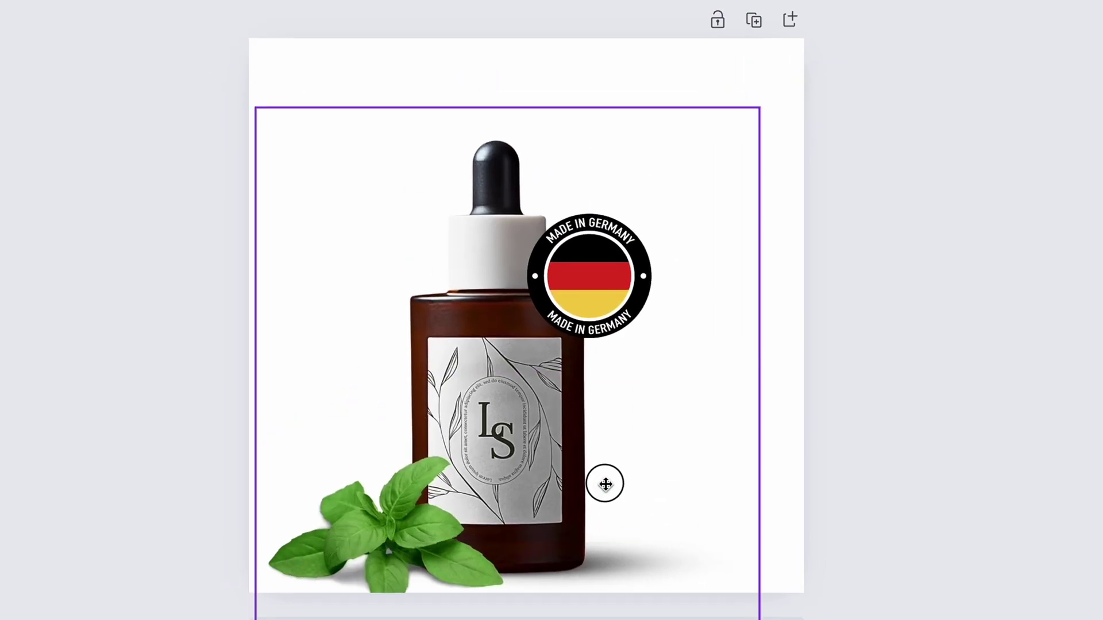
left_click_drag(787, 66, 798, 57)
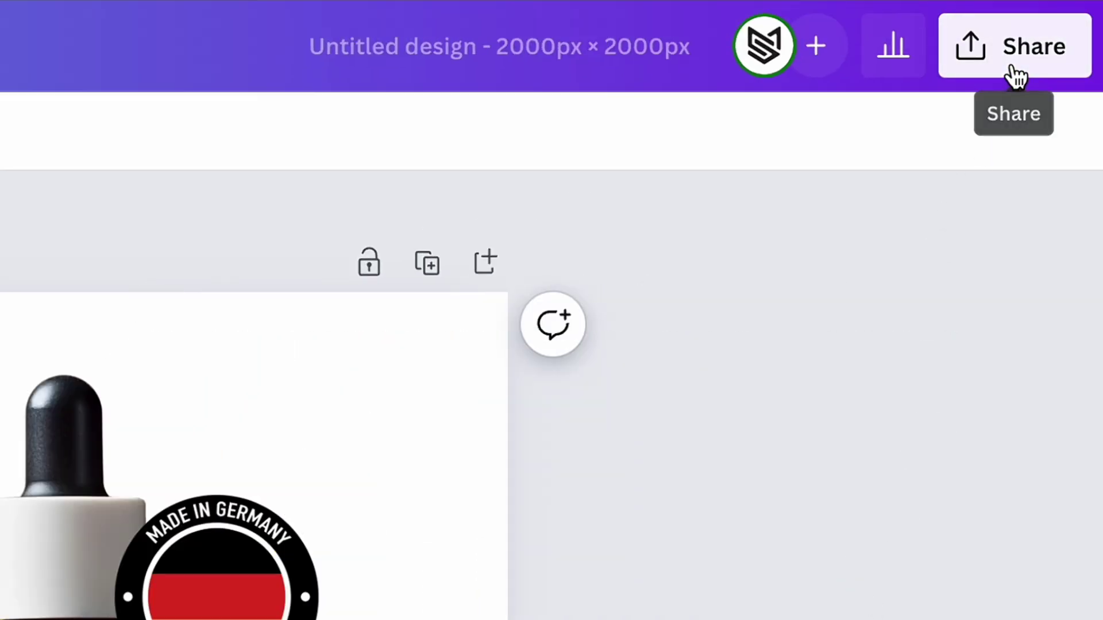
Download the design as a JPG at size 1 with quality 100
left_click(1015, 74)
left_click(604, 382)
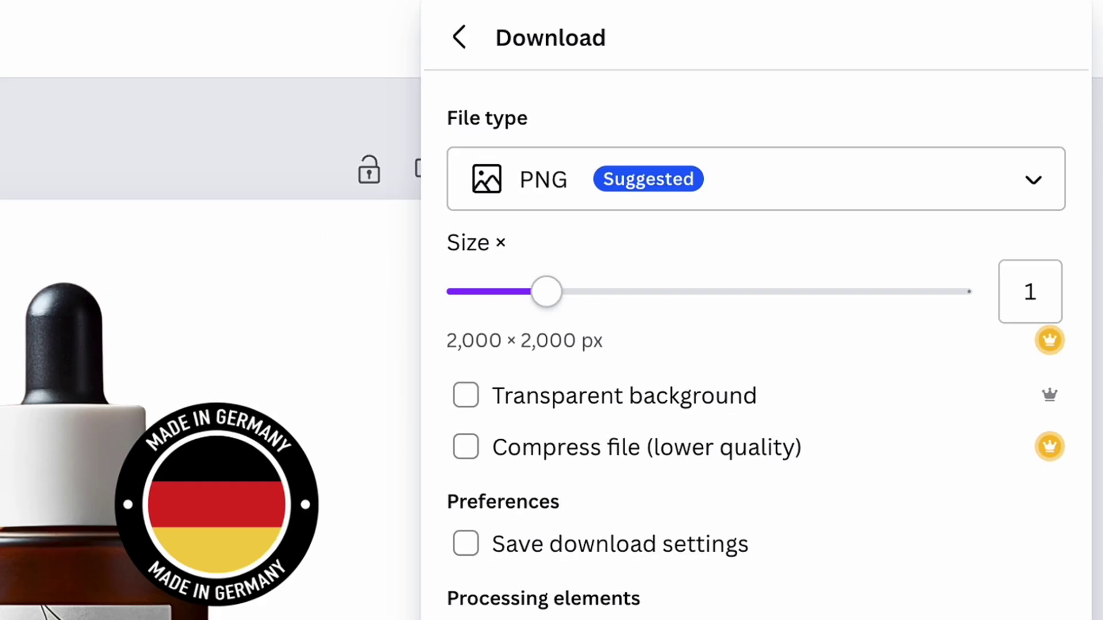
left_click(616, 172)
left_click(616, 271)
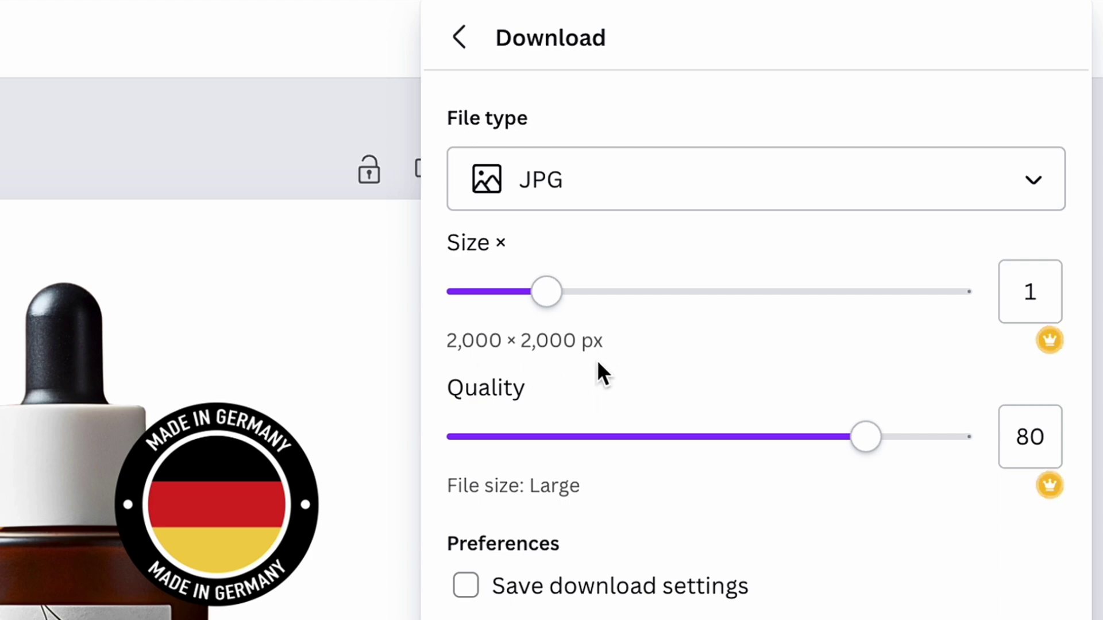
left_click_drag(860, 442, 970, 436)
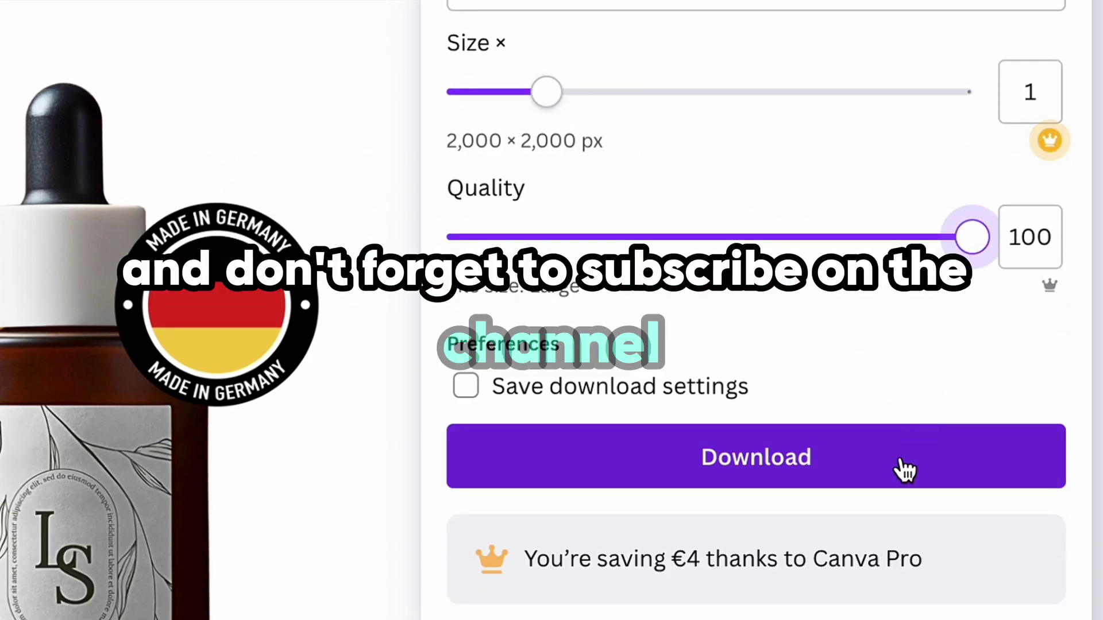
left_click(902, 619)
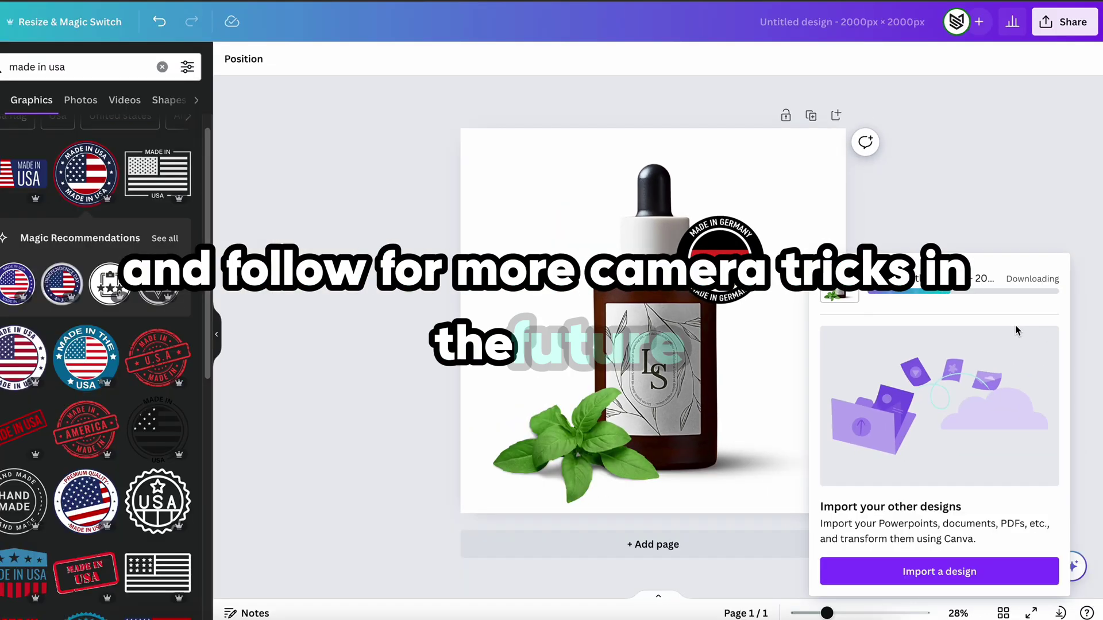